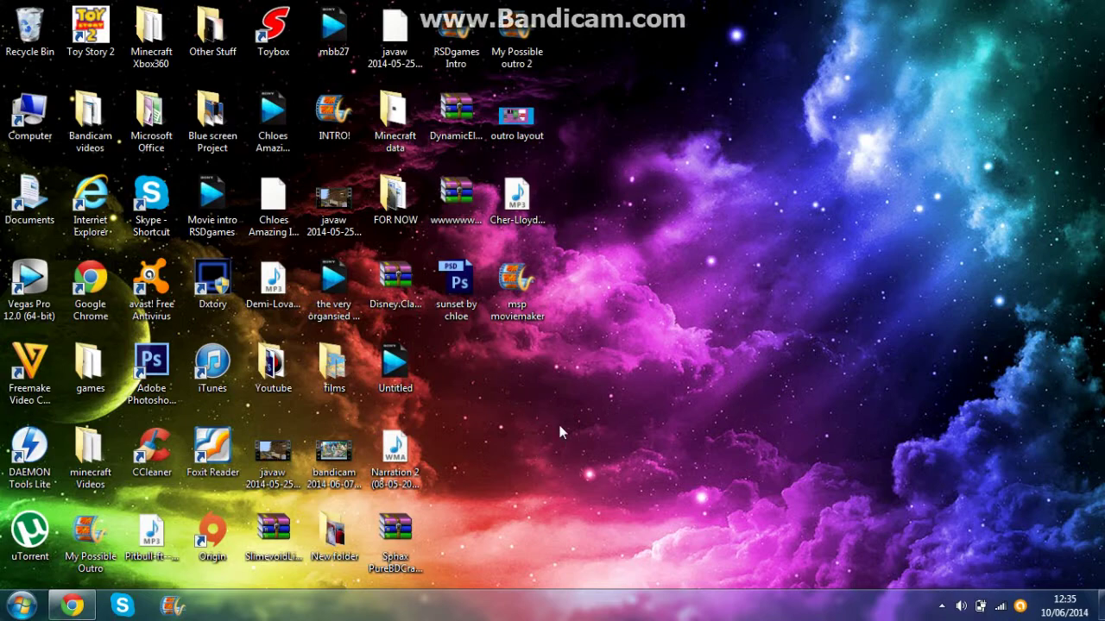
- Open the browser and close the avast upgrade popup and its update notification
click(71, 606)
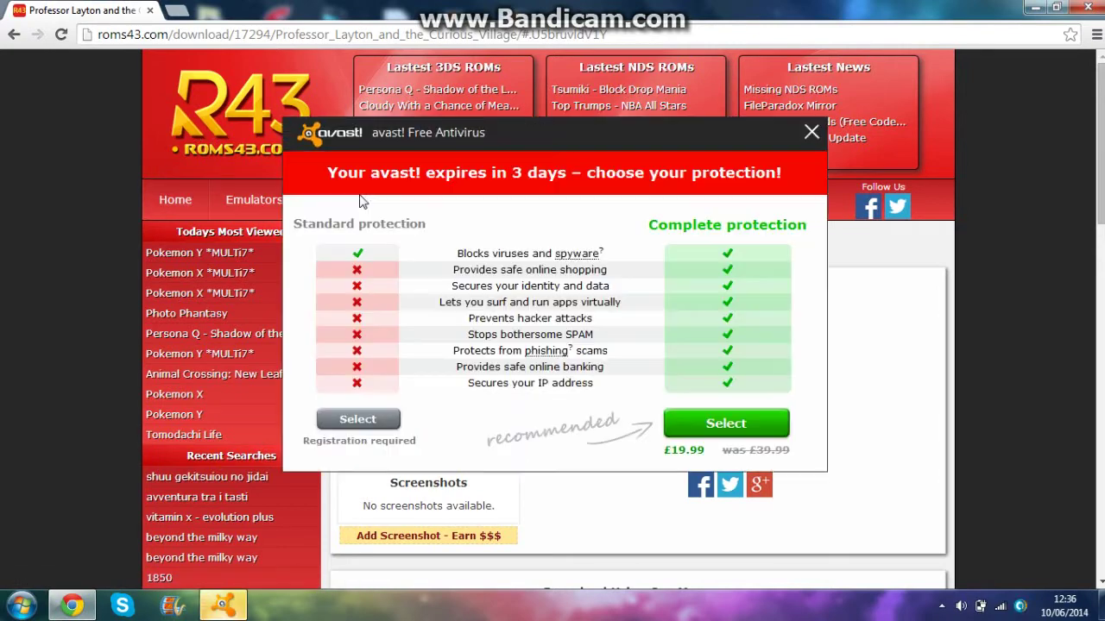
click(811, 131)
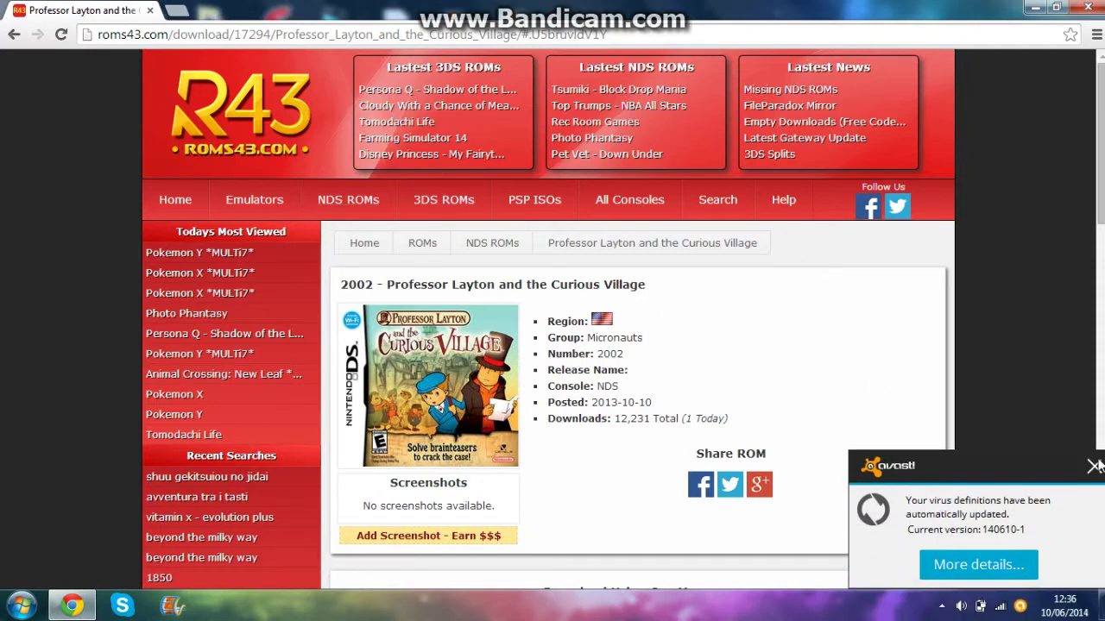
click(1095, 466)
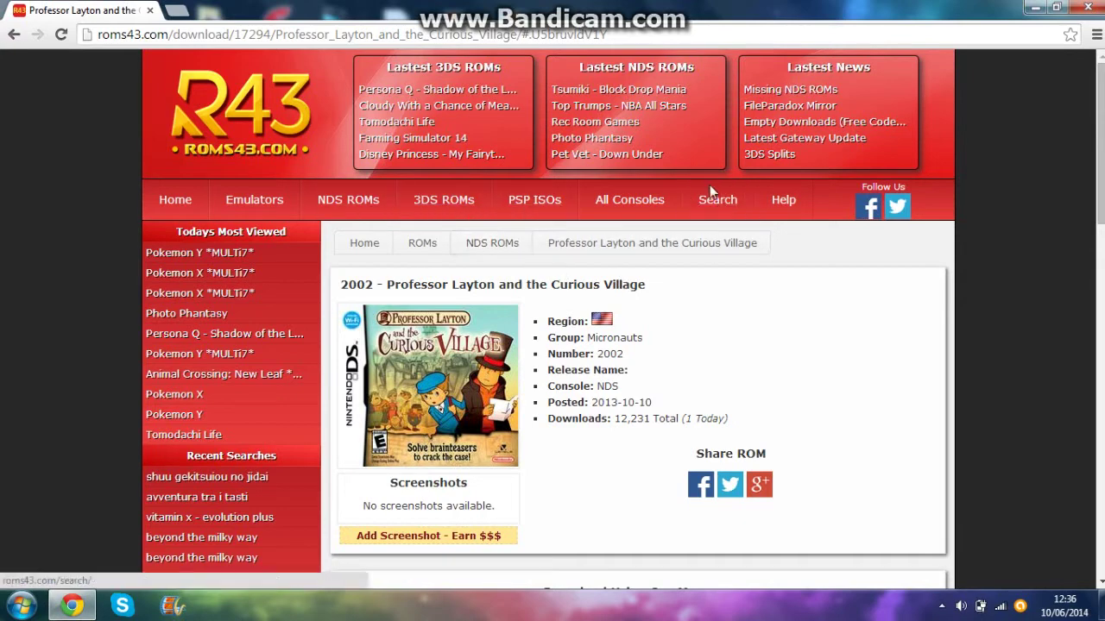
- Scroll down the Professor Layton page and expand the single download links
drag(1097, 179, 1102, 218)
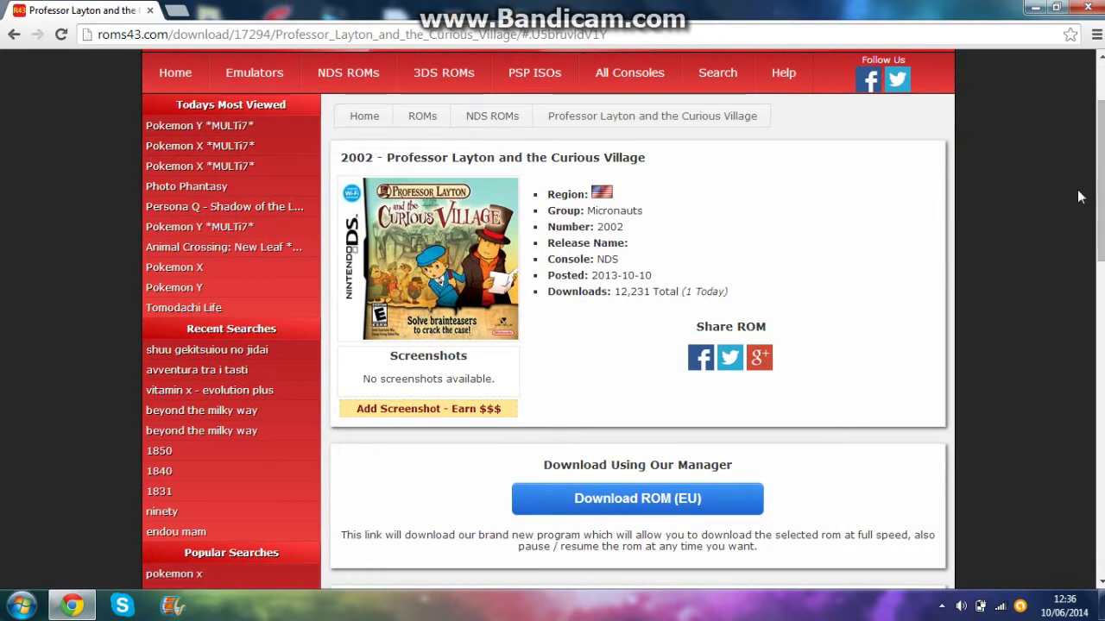
scroll(624, 320, down, 1)
scroll(1100, 306, down, 5)
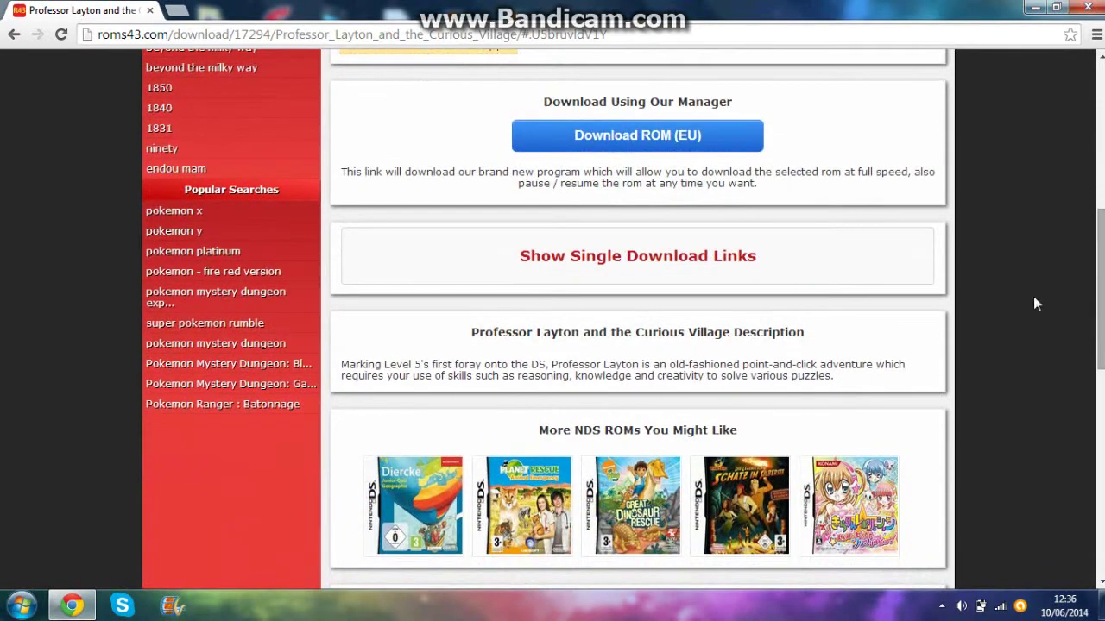
click(691, 263)
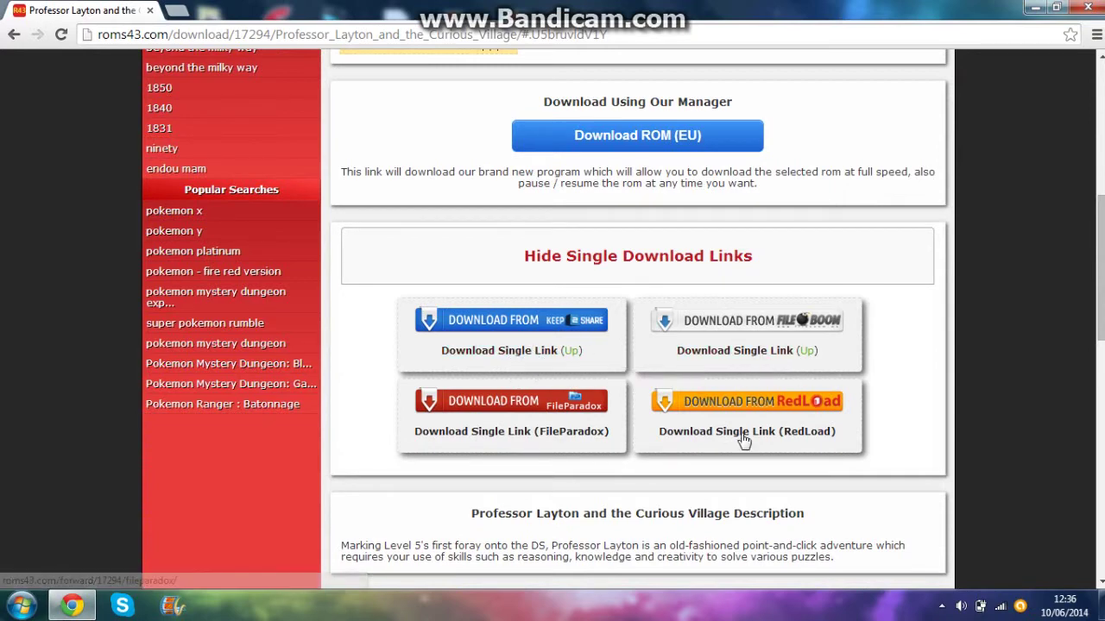
- Open the Keep2Share download for 2002.rar and choose the low-speed download
click(557, 354)
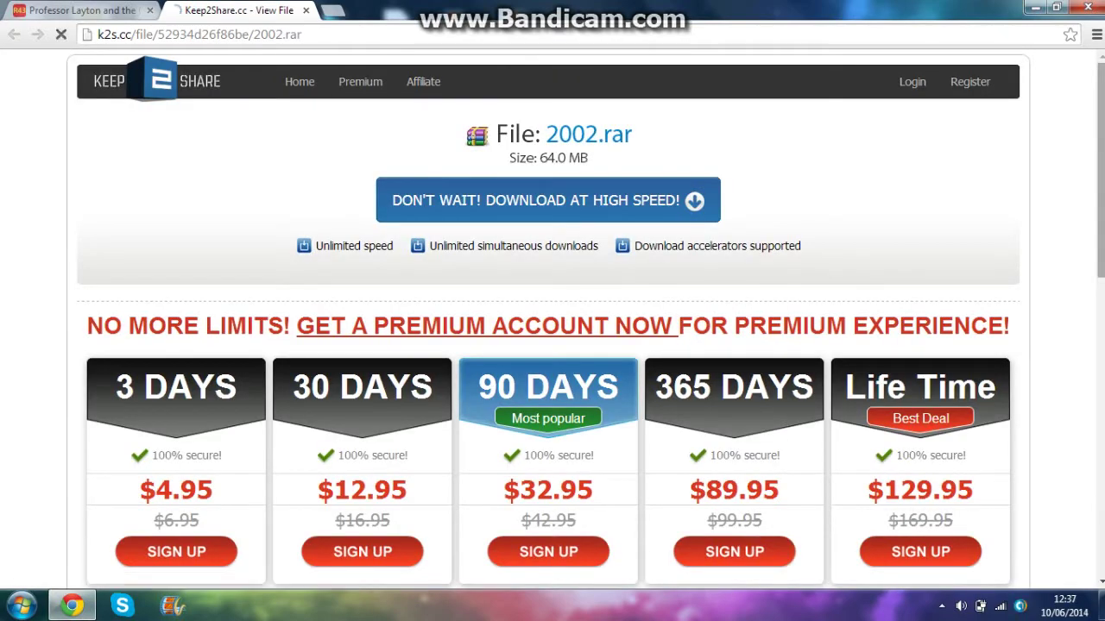
drag(1101, 127, 1099, 327)
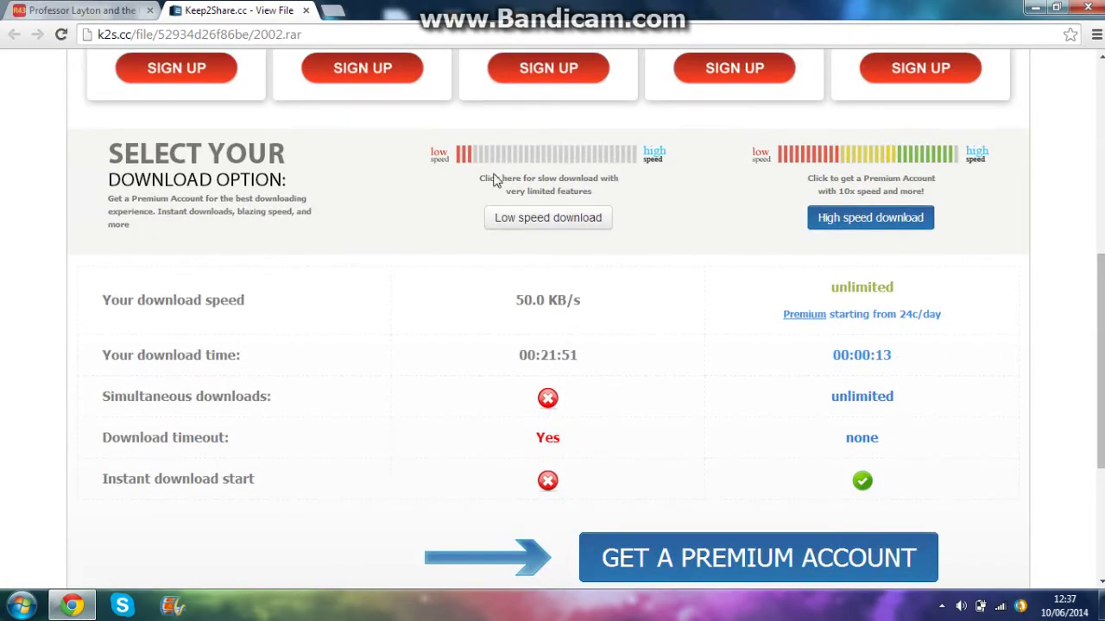
click(560, 228)
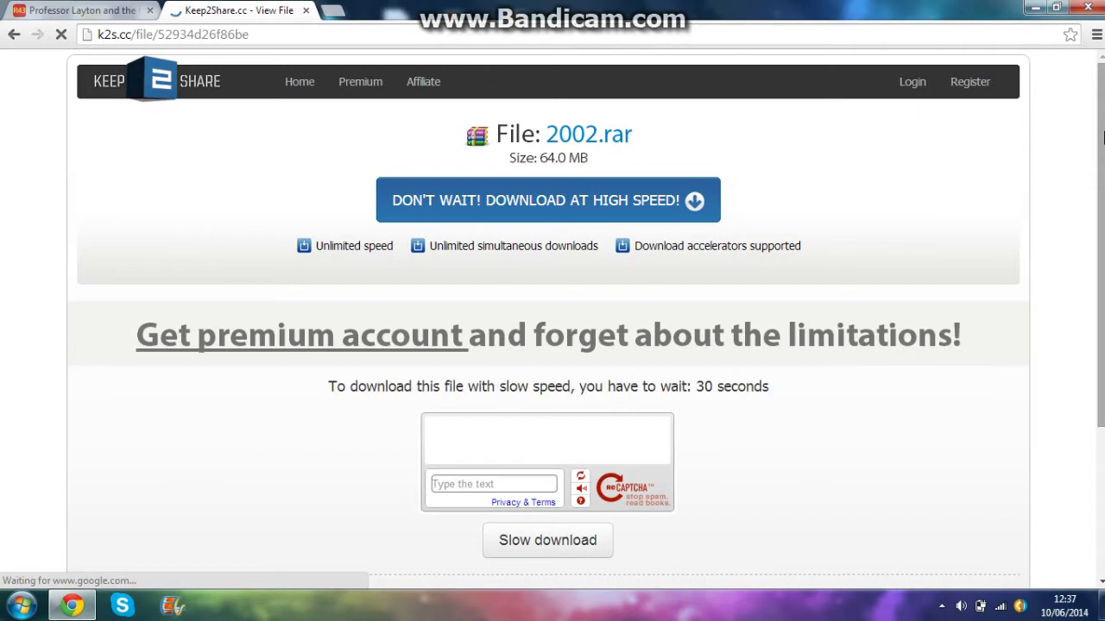
- Answer the captcha and submit it to start the slow-download countdown
drag(1101, 138, 1102, 203)
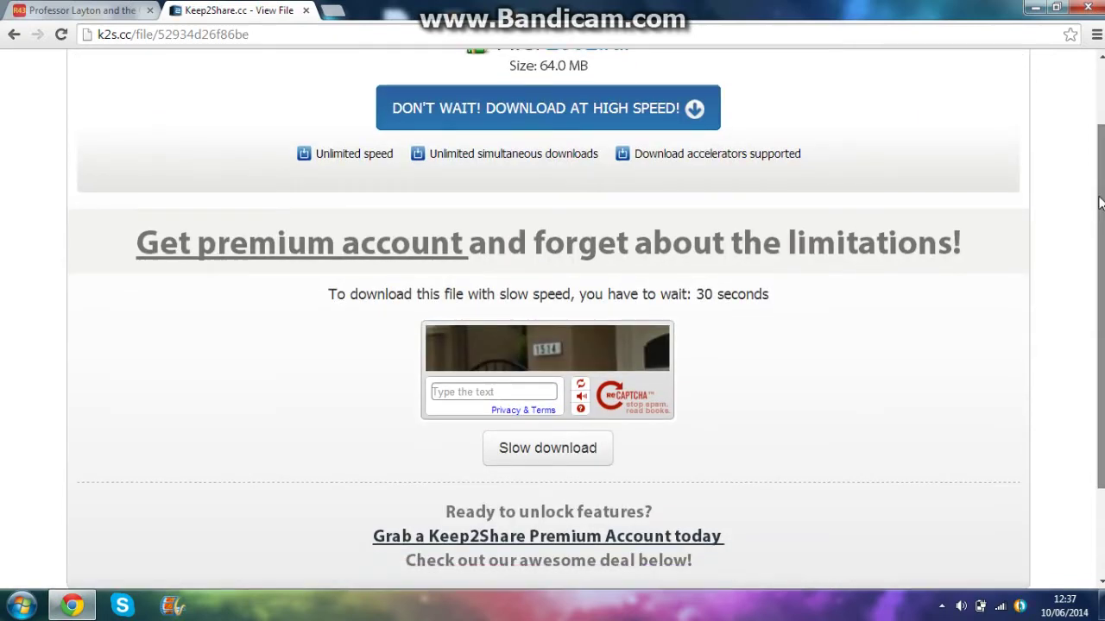
click(492, 392)
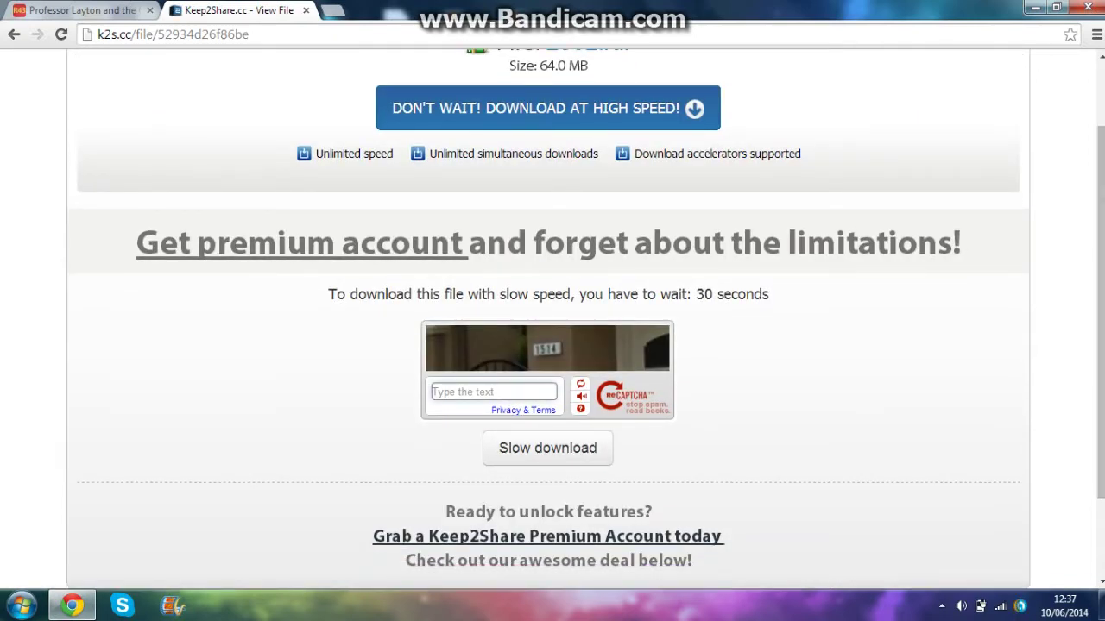
text(1514)
click(562, 444)
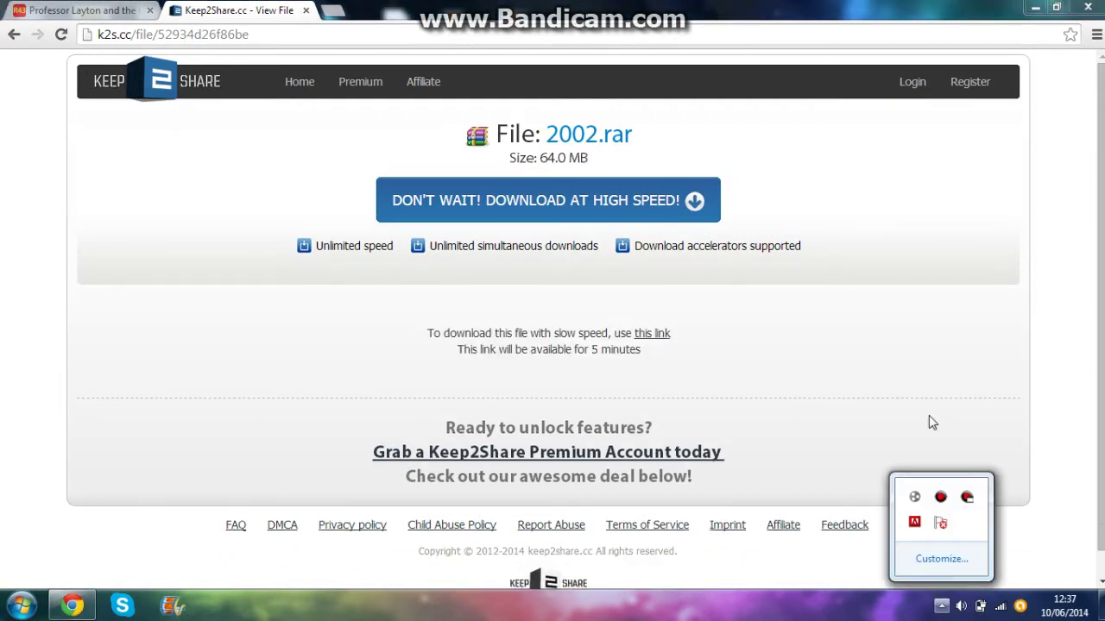
- Start the 2002.rar slow download, then cancel it from the browser's download menu
click(929, 415)
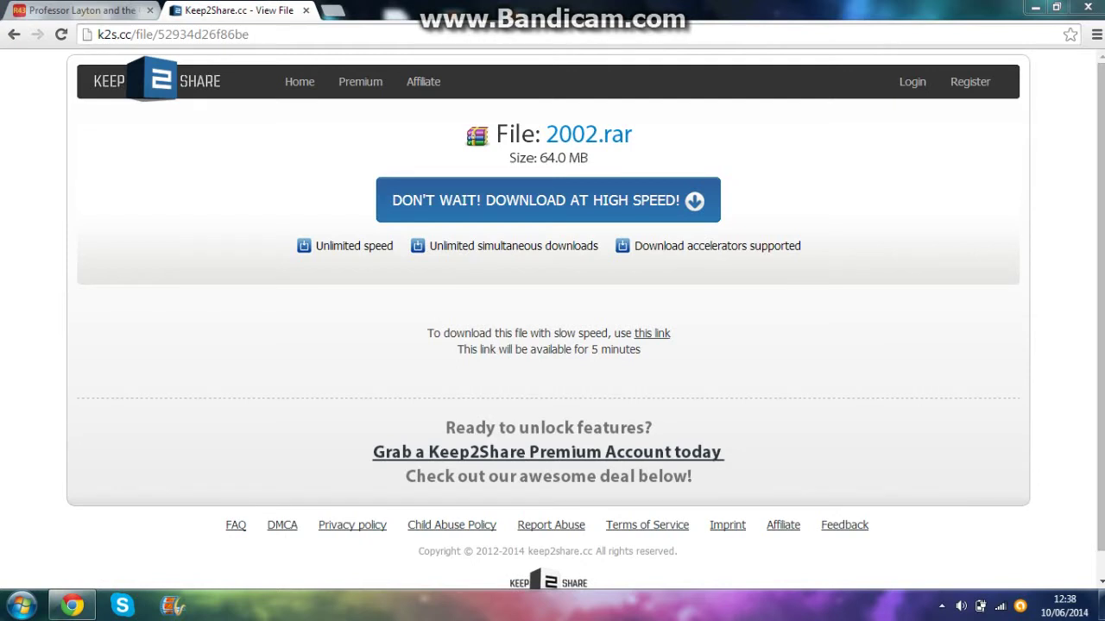
click(649, 338)
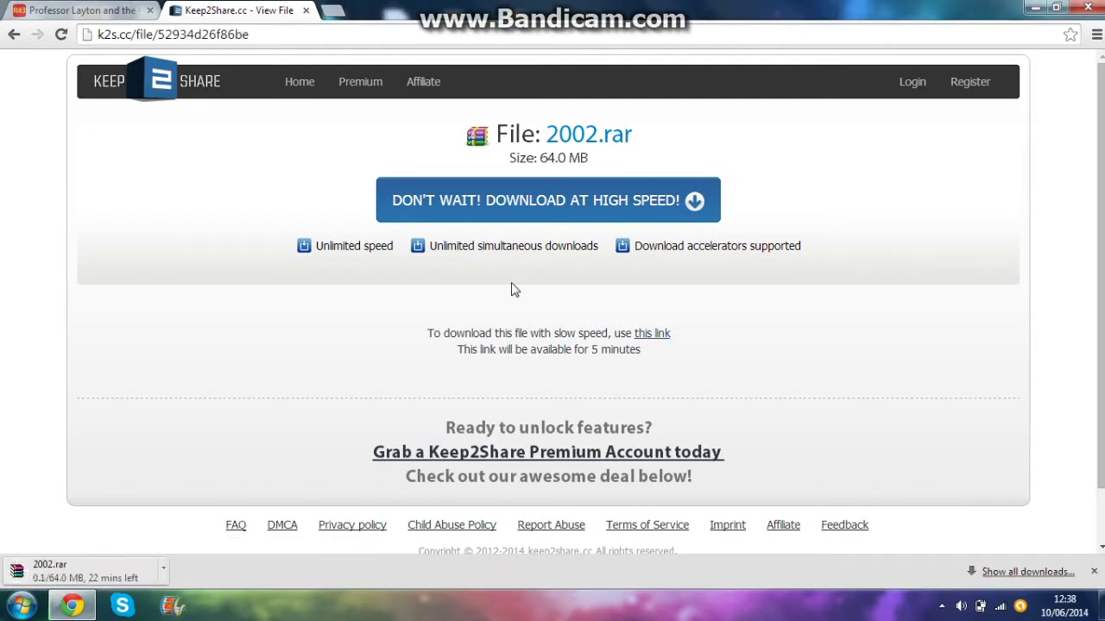
click(165, 572)
click(192, 545)
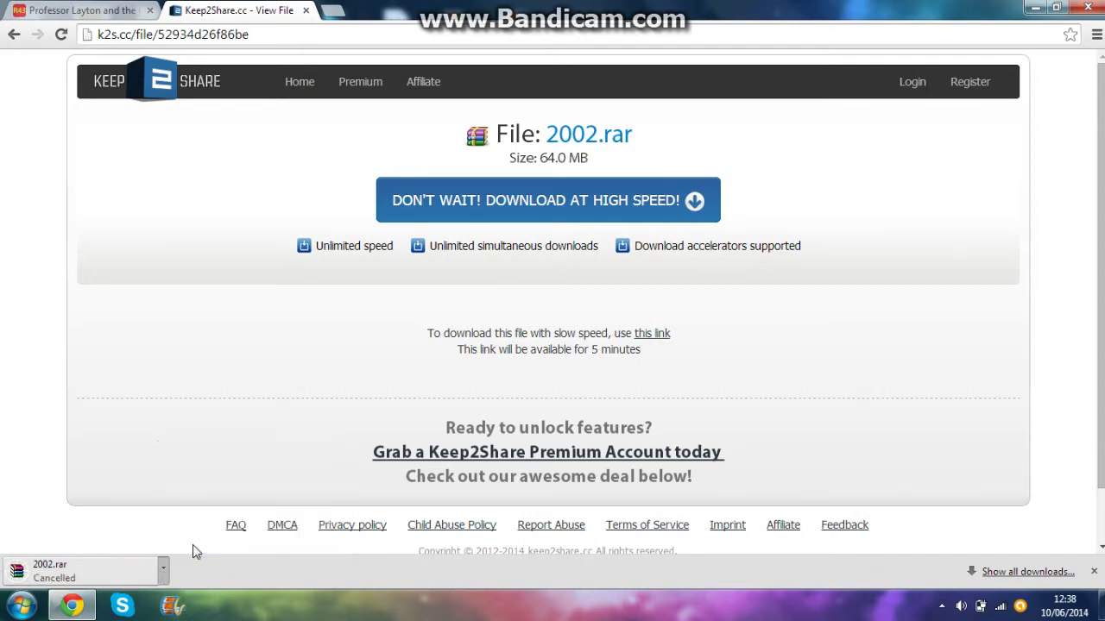
- Close the Keep2Share tab and go to the roms43 Emulators list
click(307, 11)
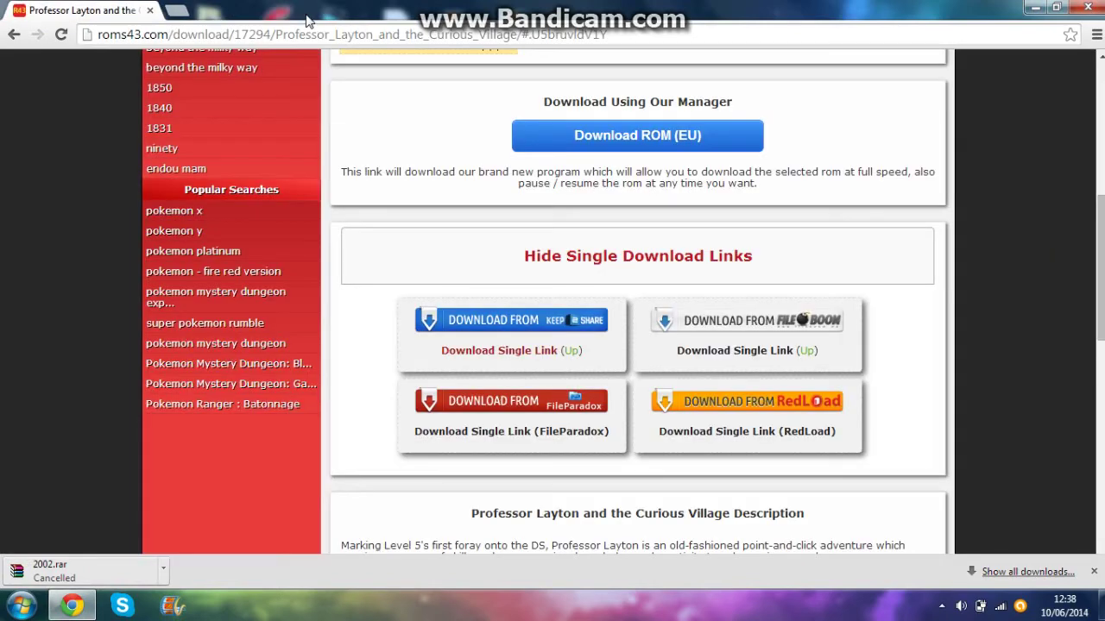
scroll(1100, 200, up, 3)
scroll(1101, 200, up, 3)
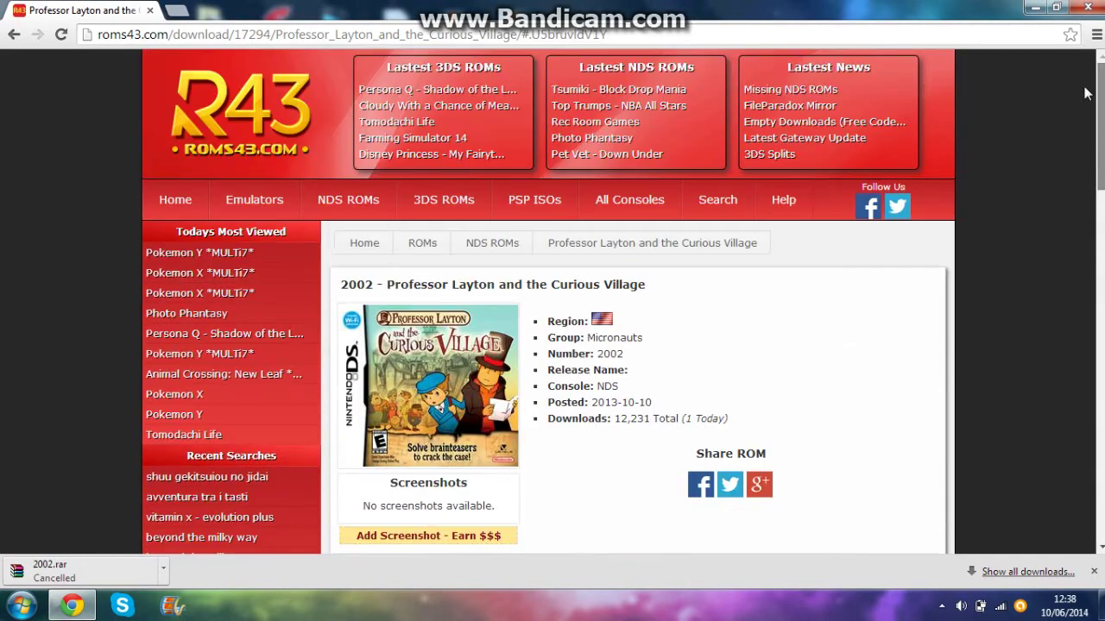
click(259, 204)
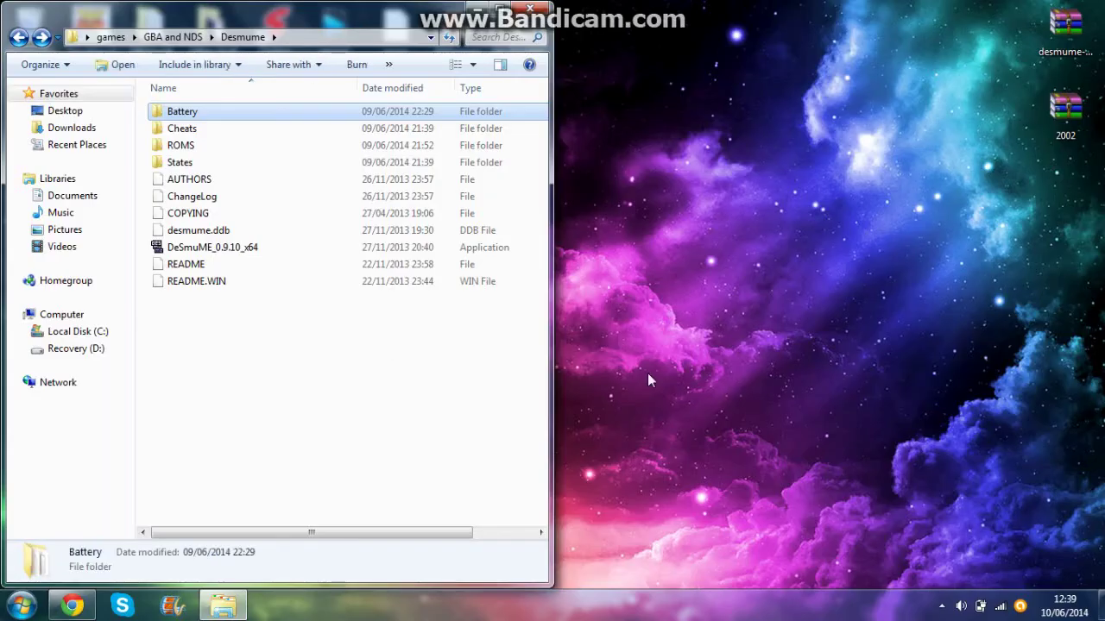
- Pick out the desmume-0.9.9-win32.zip archive among the desktop files
click(942, 606)
click(839, 416)
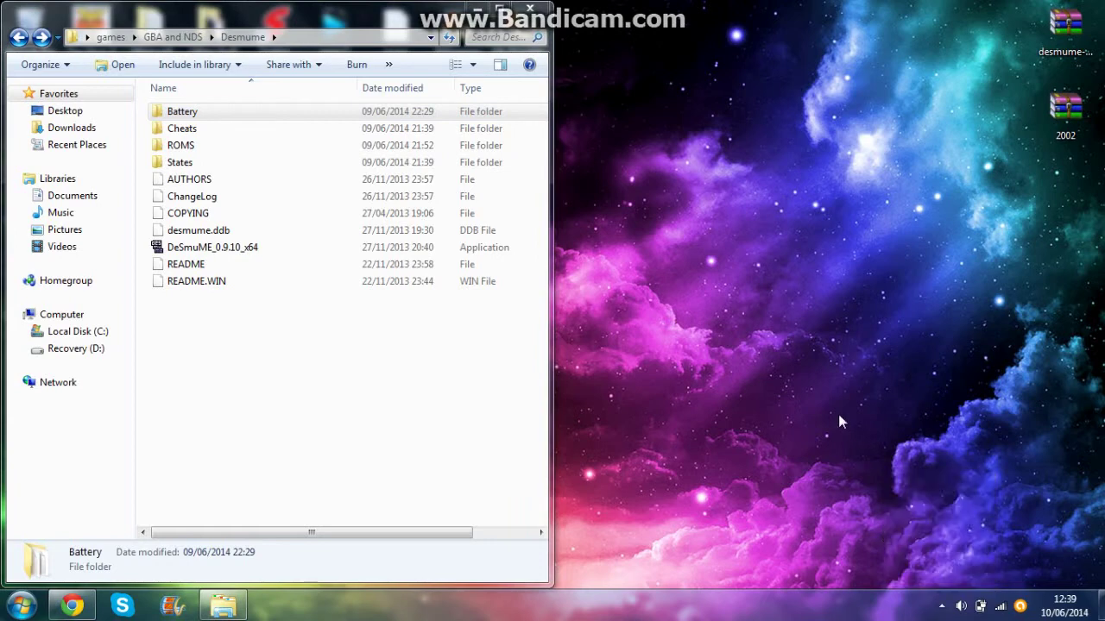
click(1065, 112)
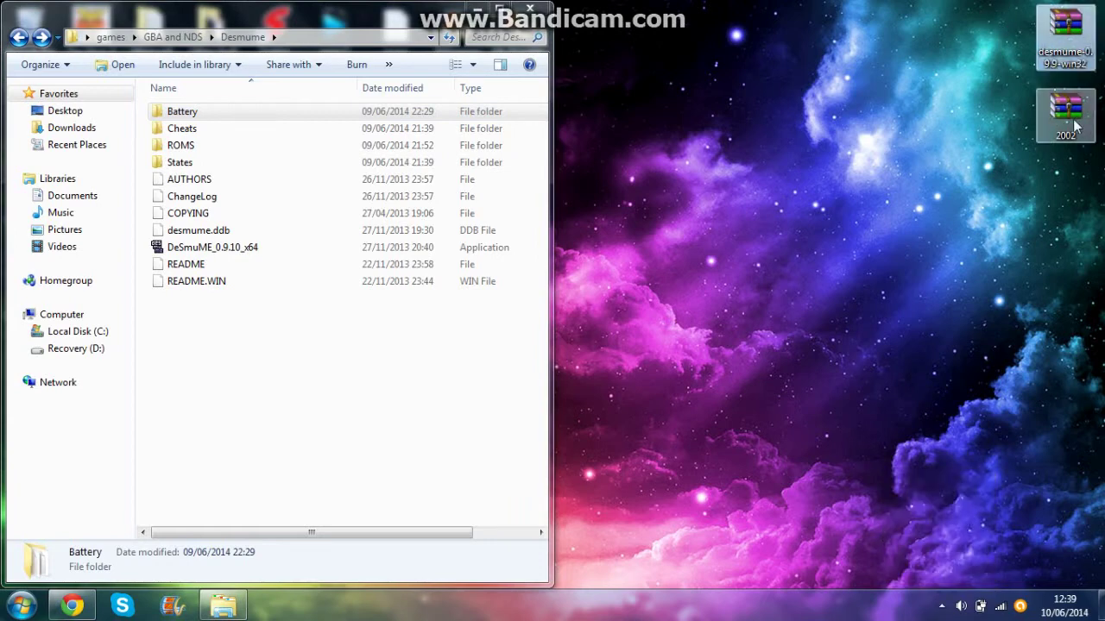
click(1085, 178)
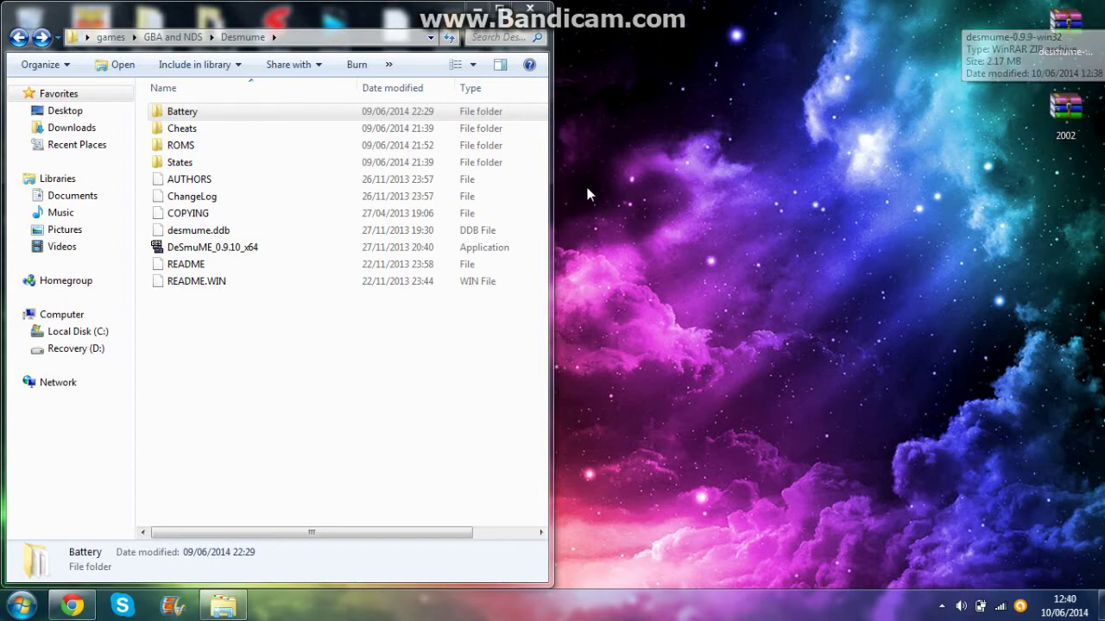
click(1060, 28)
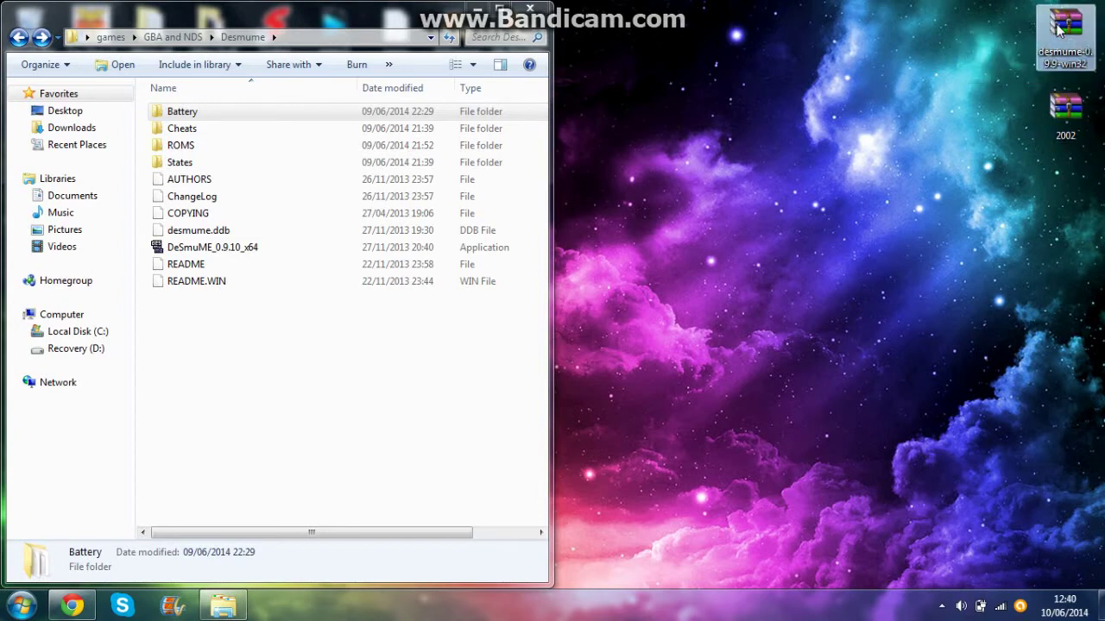
click(654, 109)
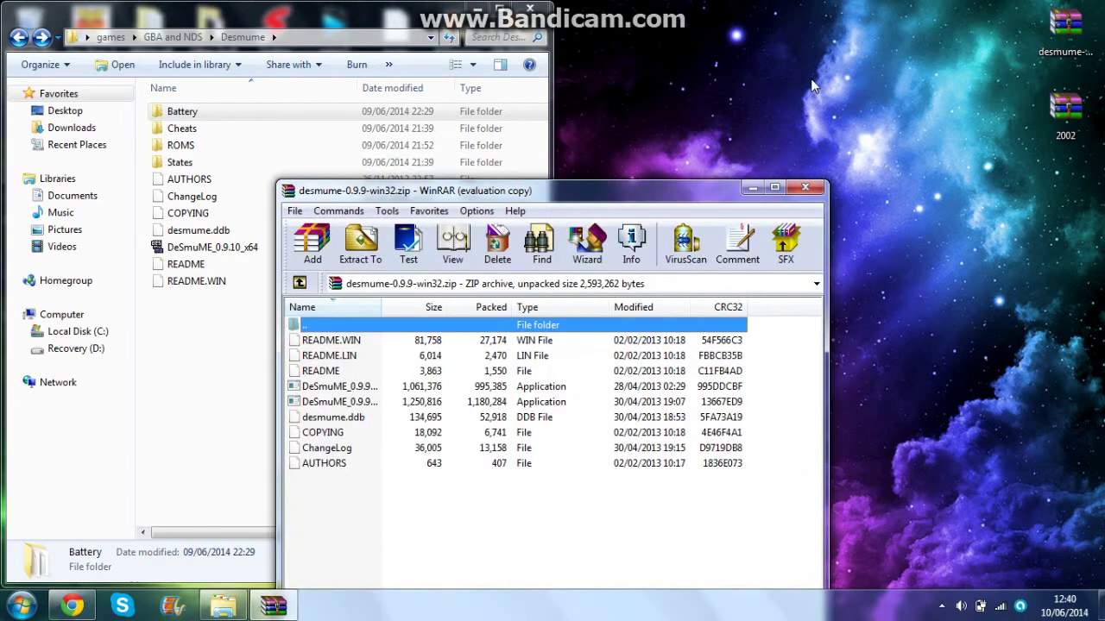
- Dismiss the WinRAR licence reminder, look over the archive's files, and close it
click(668, 431)
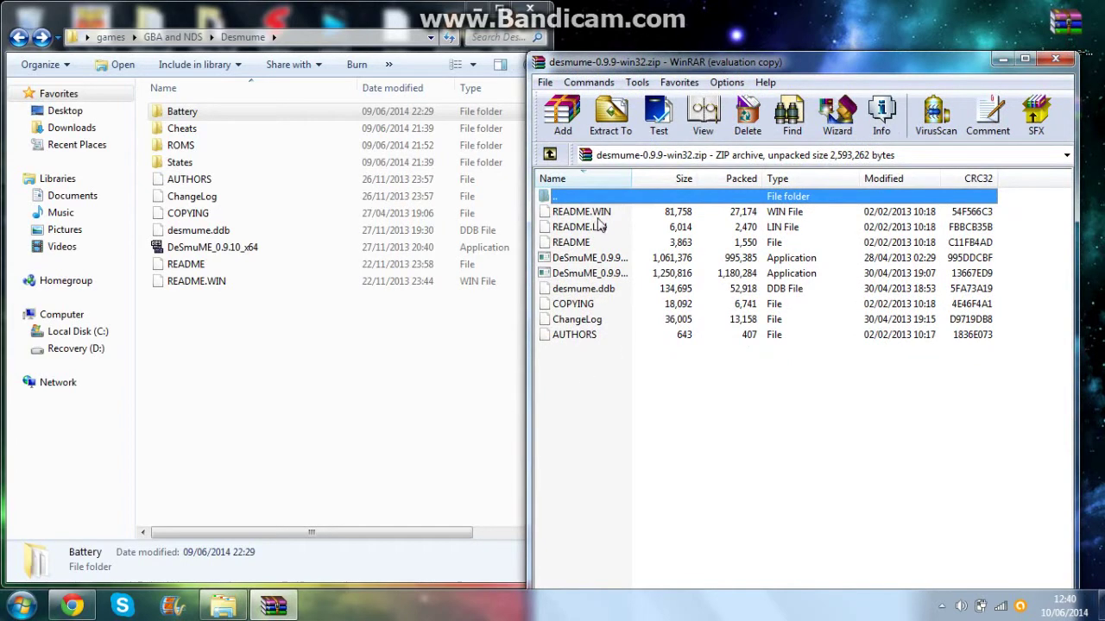
drag(592, 380, 622, 403)
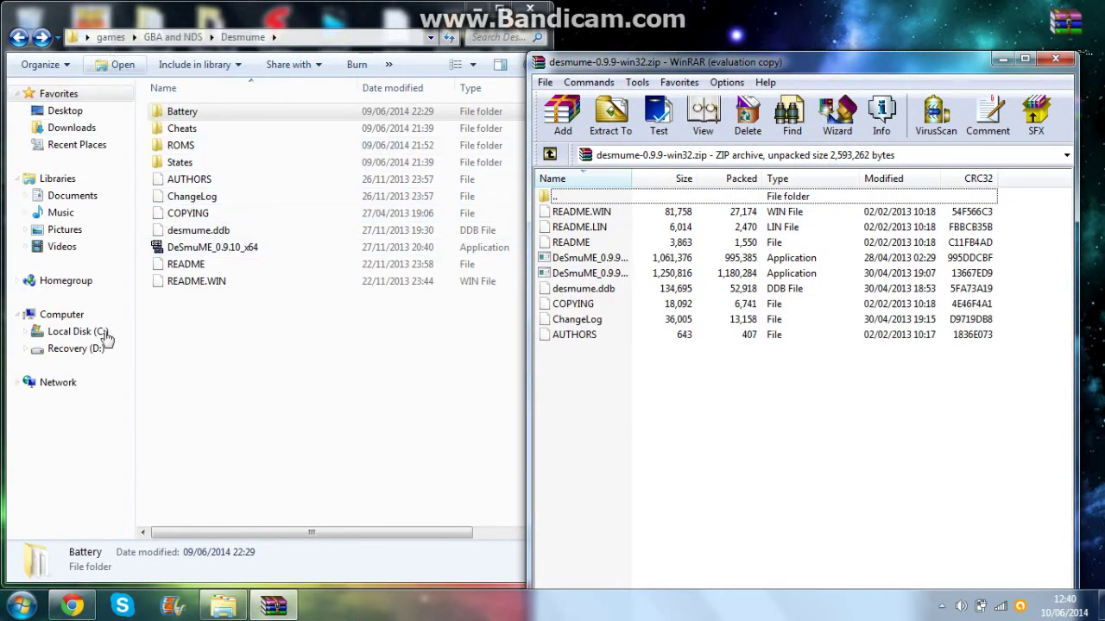
drag(645, 70, 686, 51)
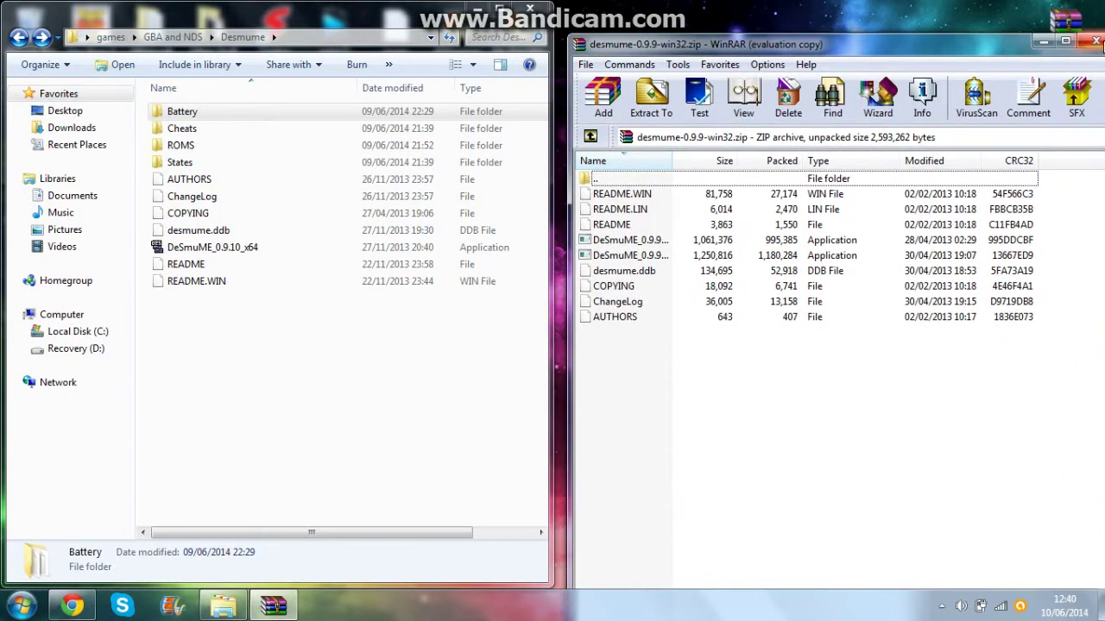
click(1096, 42)
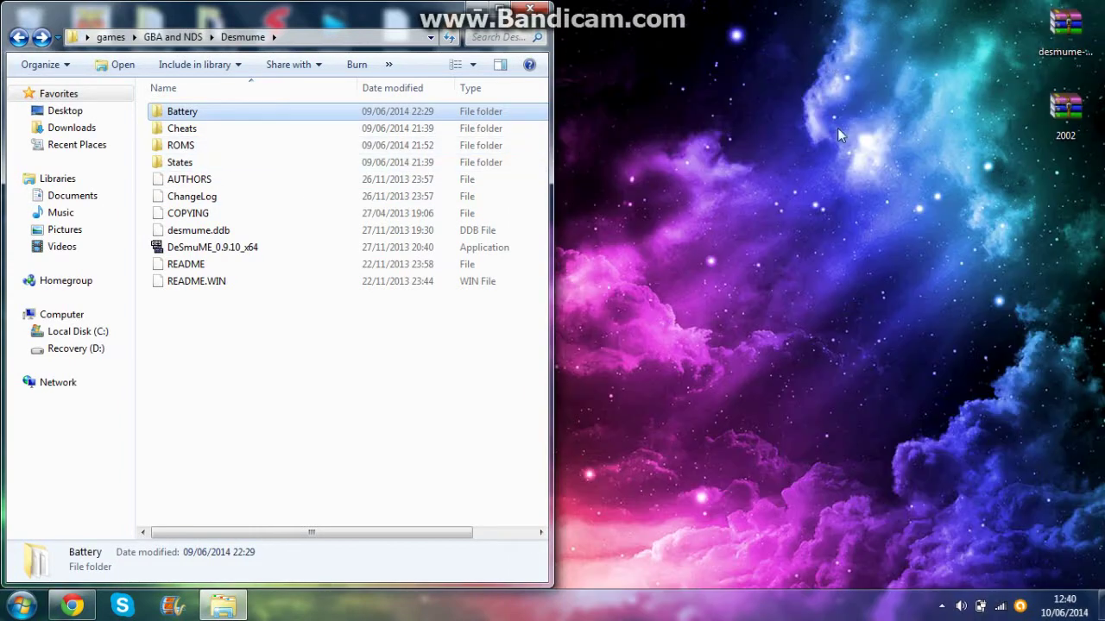
- Open 2002.rar in WinRAR and drag the Professor Layton ROM into Desmume's ROMS folder
double_click(1051, 97)
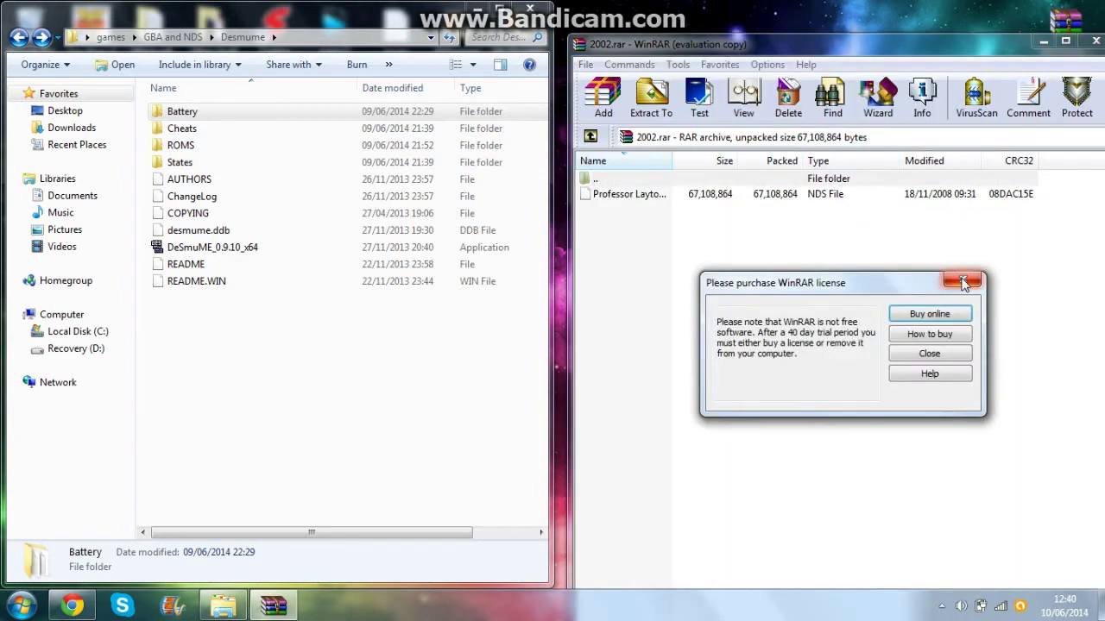
click(963, 283)
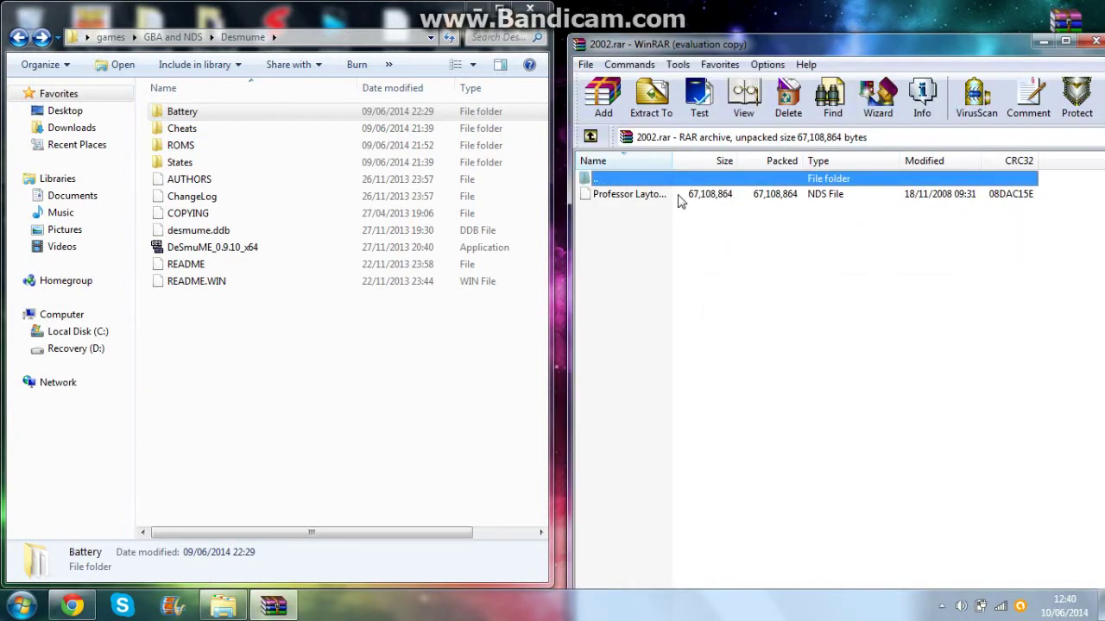
click(678, 197)
click(664, 221)
drag(638, 197, 195, 149)
- Confirm the Professor Layton ROM is in ROMS\DS and close the archive window
double_click(194, 147)
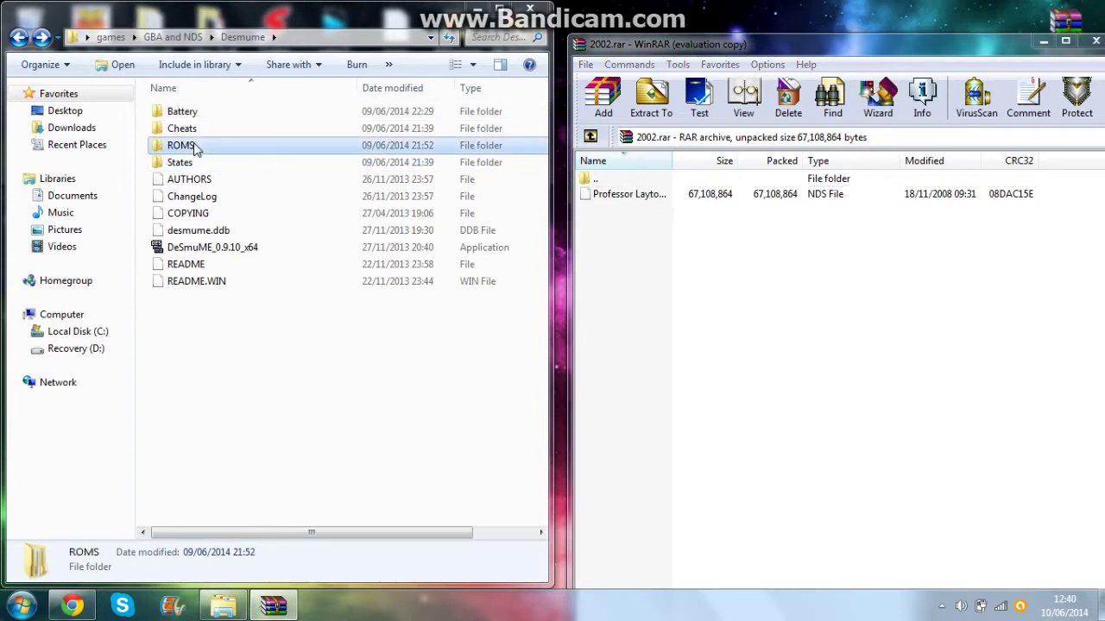
double_click(194, 115)
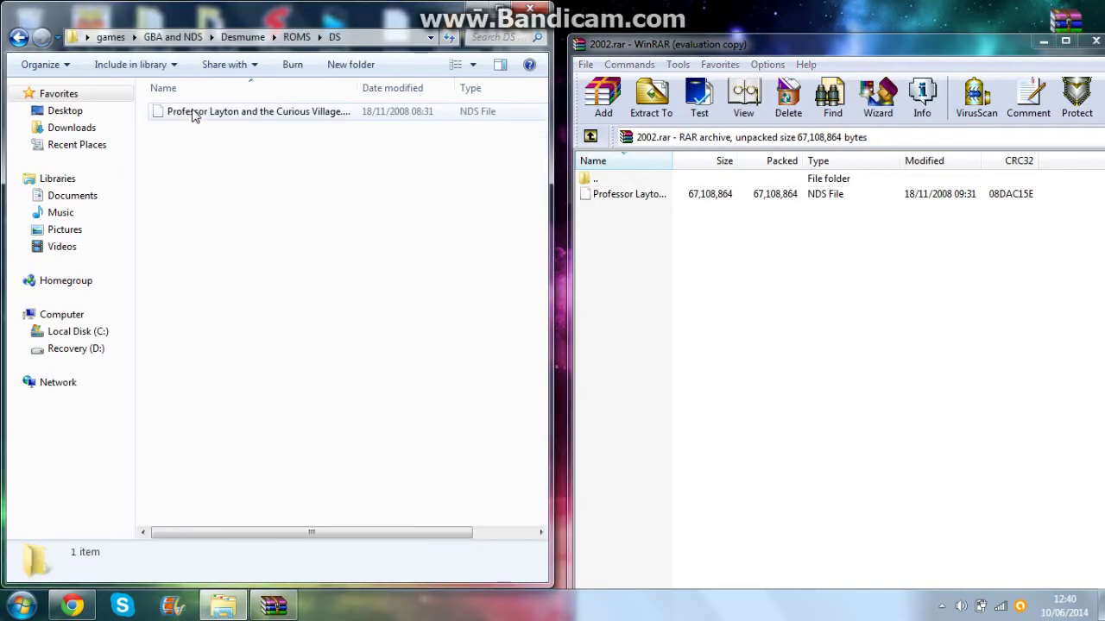
click(370, 116)
drag(757, 196, 641, 195)
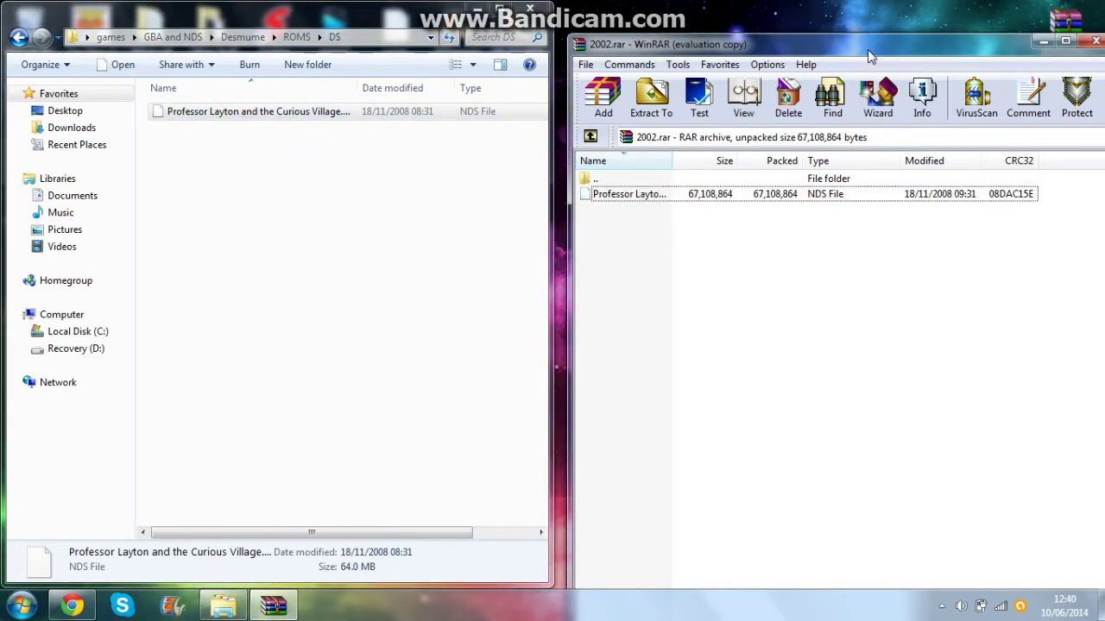
drag(868, 49, 864, 26)
click(1093, 17)
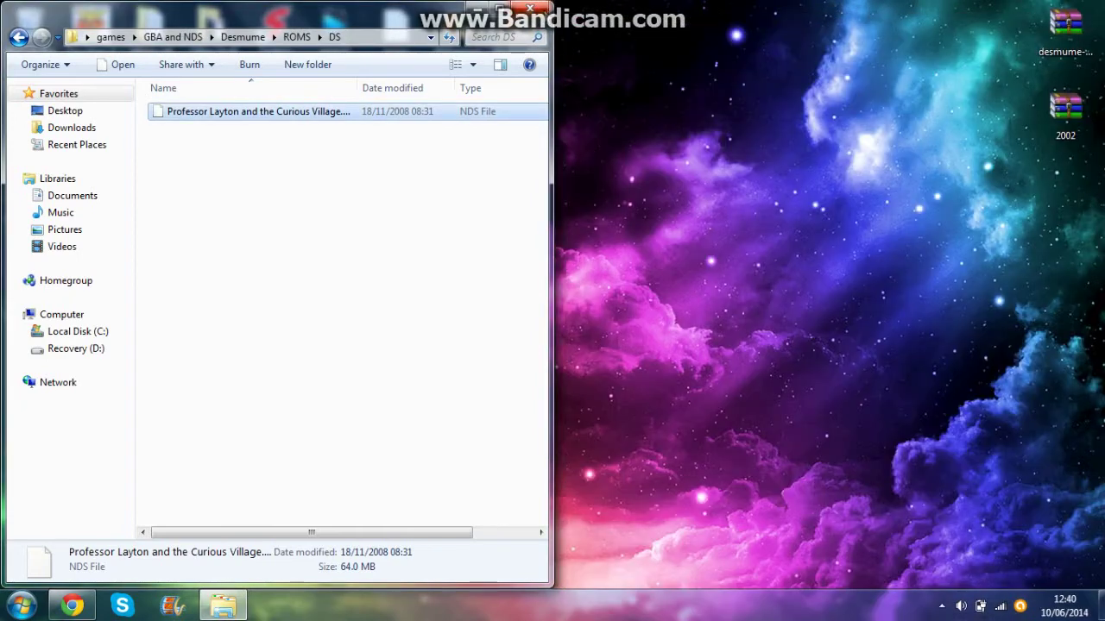
- Close Explorer and launch DeSmuME_0.9.10_x64 from games > GBA and NDS > Desmume
click(529, 9)
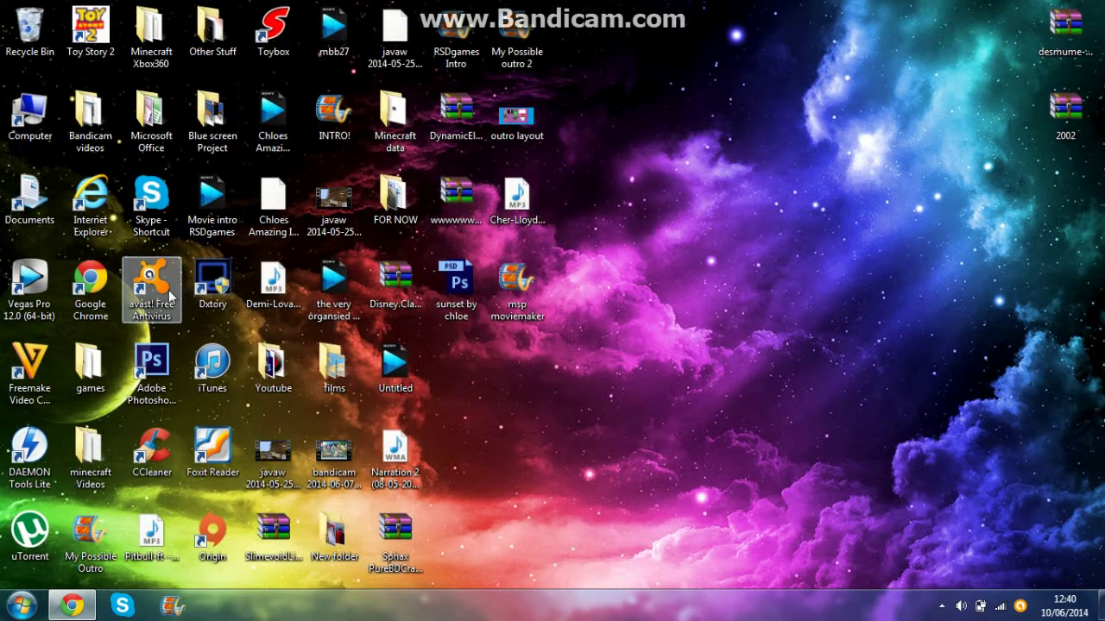
double_click(89, 366)
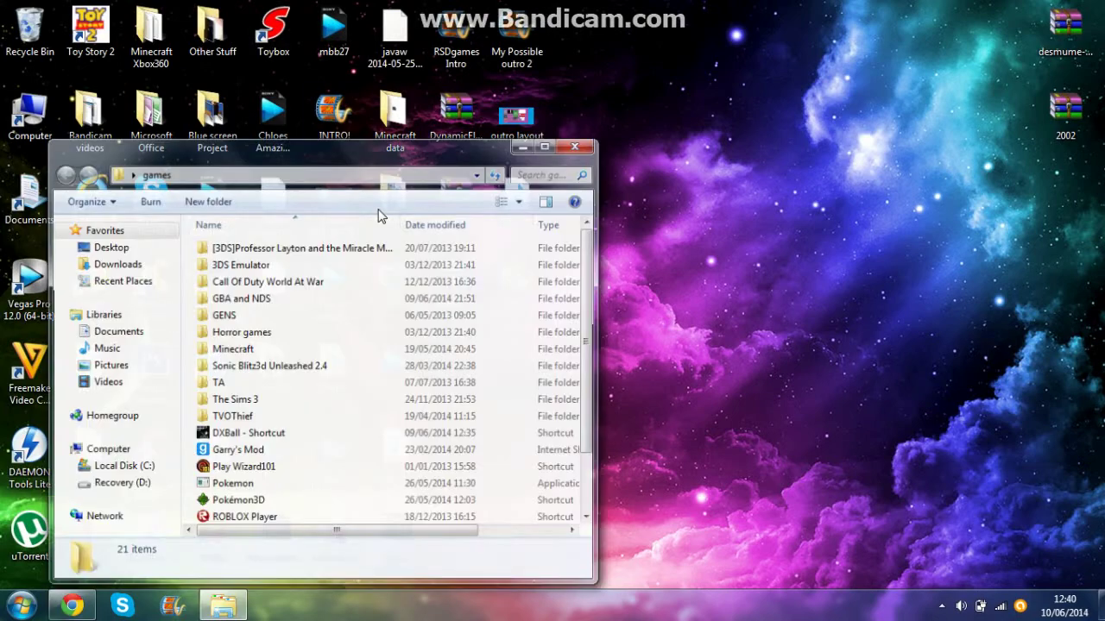
double_click(273, 297)
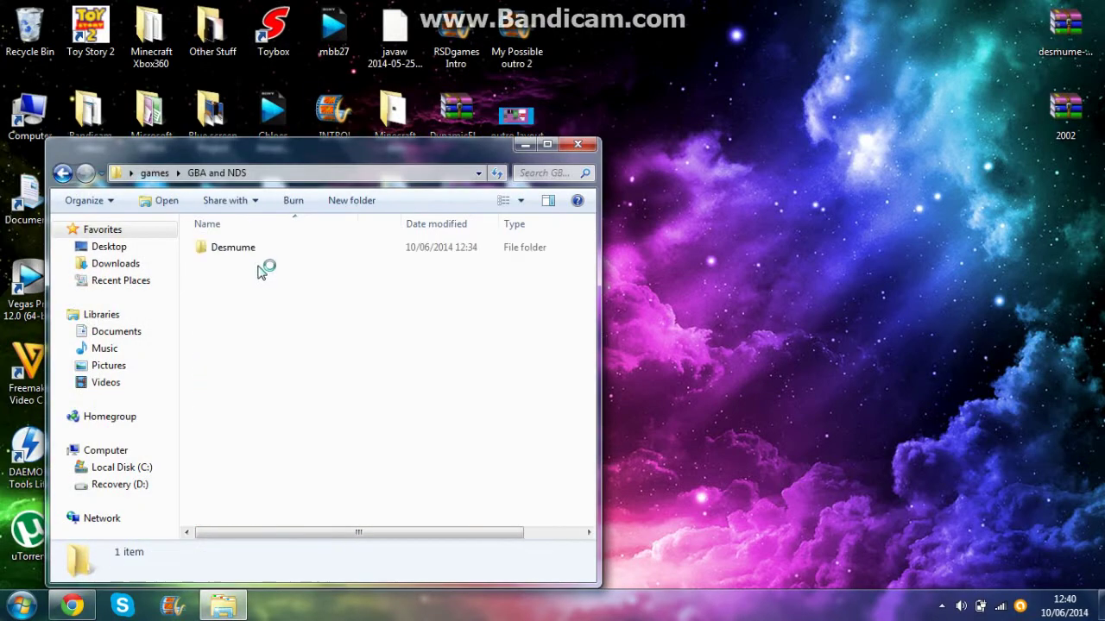
double_click(259, 249)
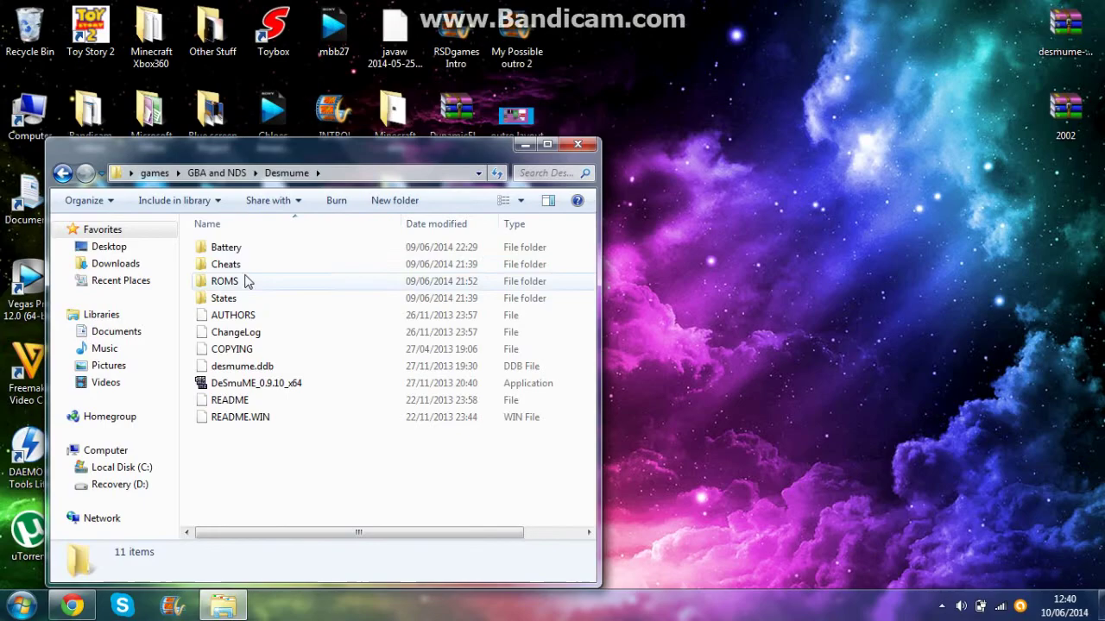
double_click(255, 383)
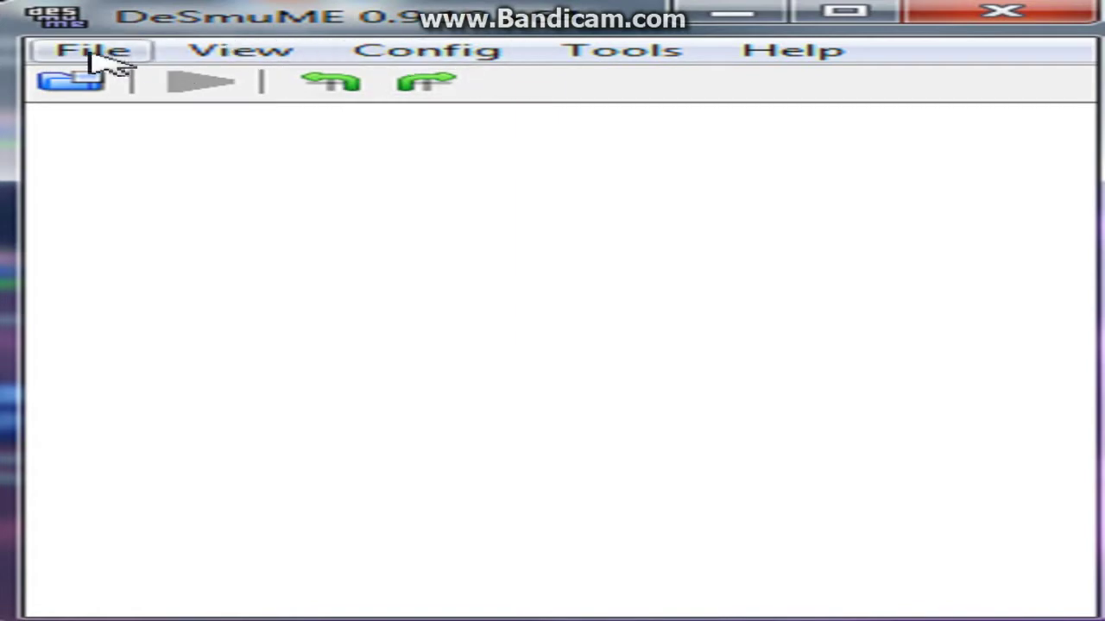
- Use Open ROM to load Professor Layton and the Curious Village from ROMS\DS
click(89, 54)
click(182, 87)
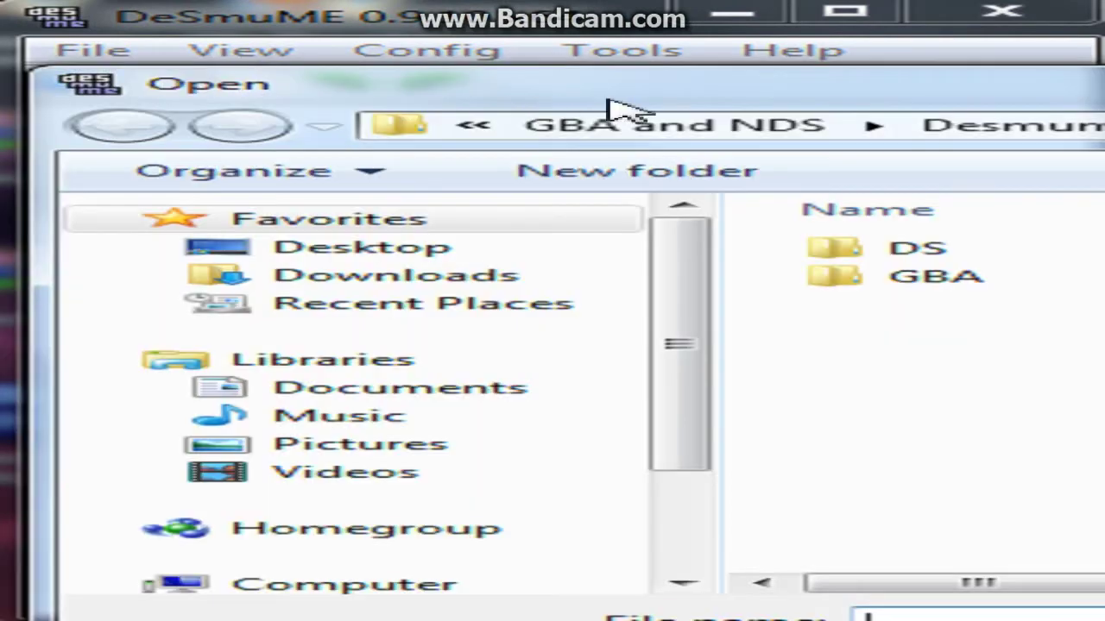
drag(616, 108, 51, 134)
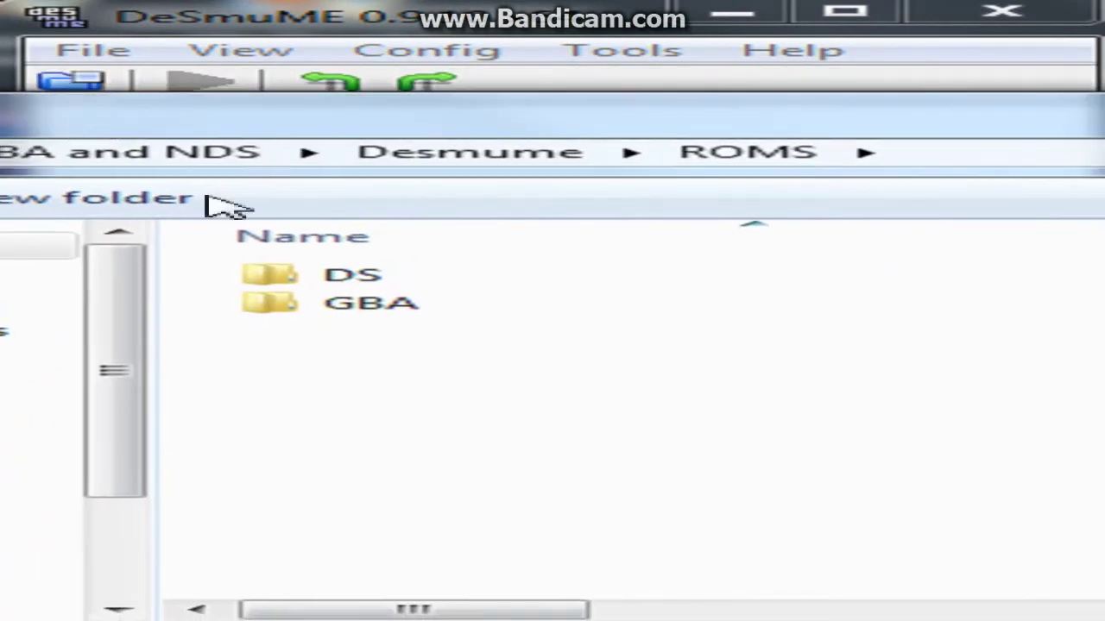
double_click(358, 274)
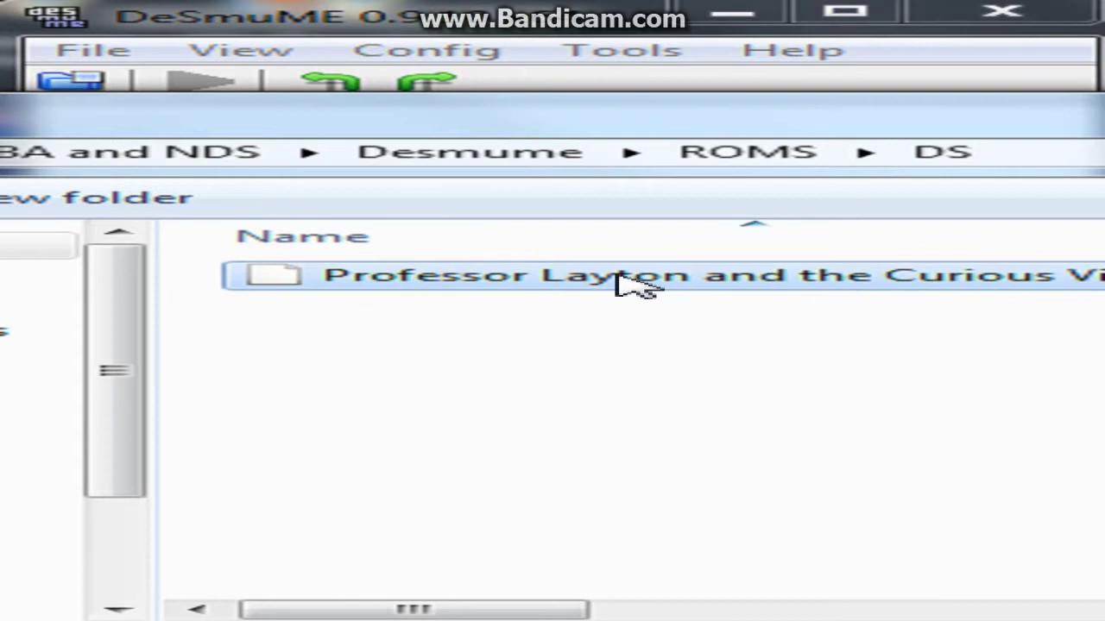
double_click(585, 284)
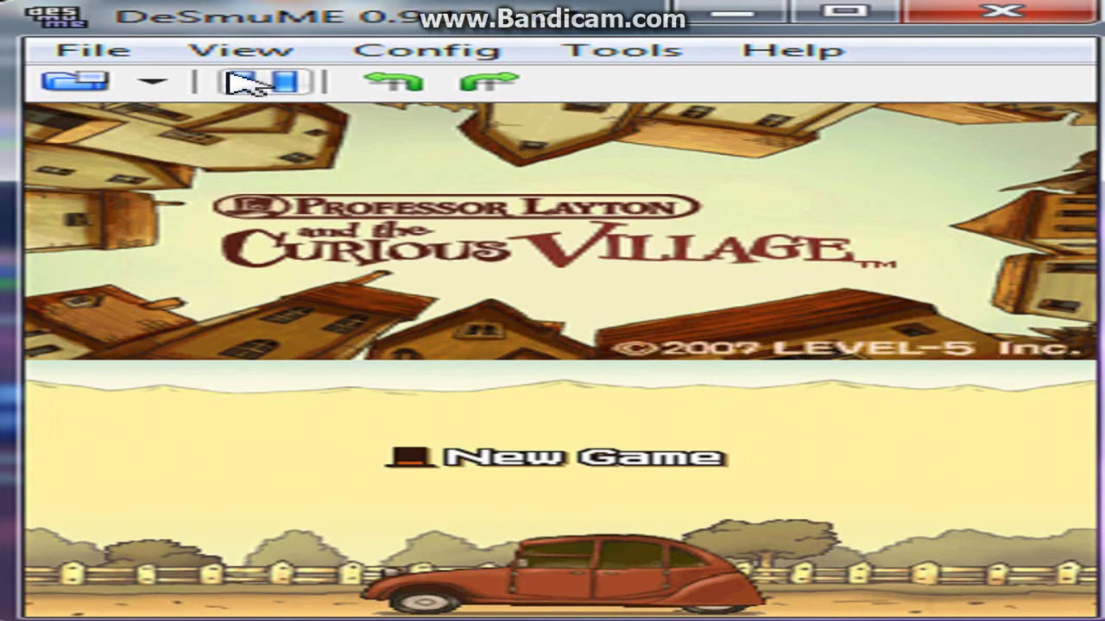
click(393, 55)
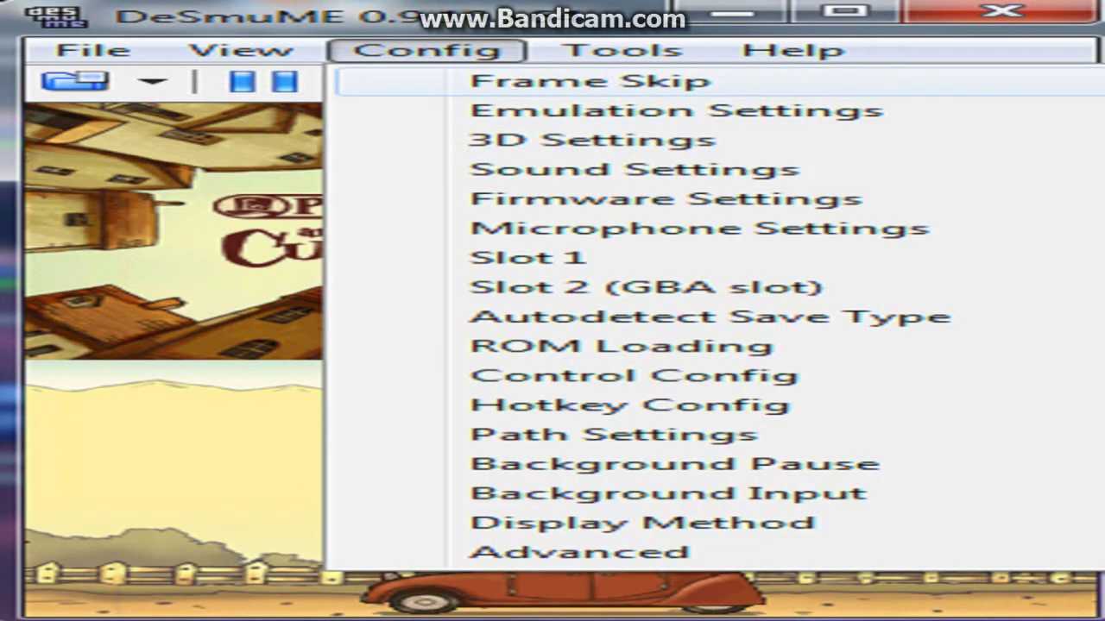
key(Escape)
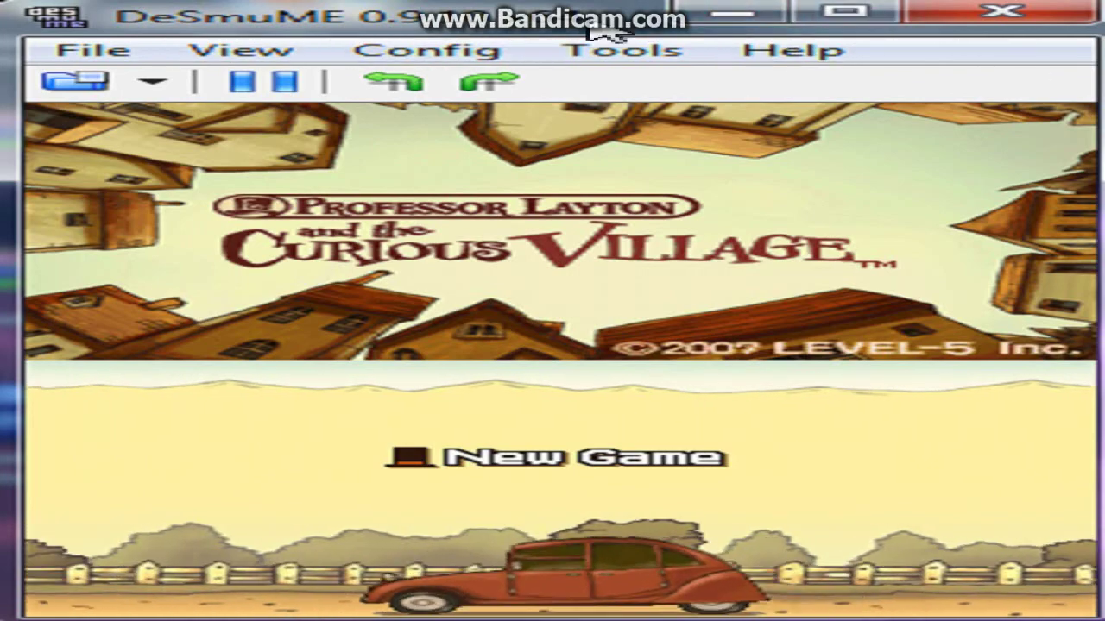
- Set View > LCDs Layout to Horizontal so the DS screens sit side by side
click(140, 52)
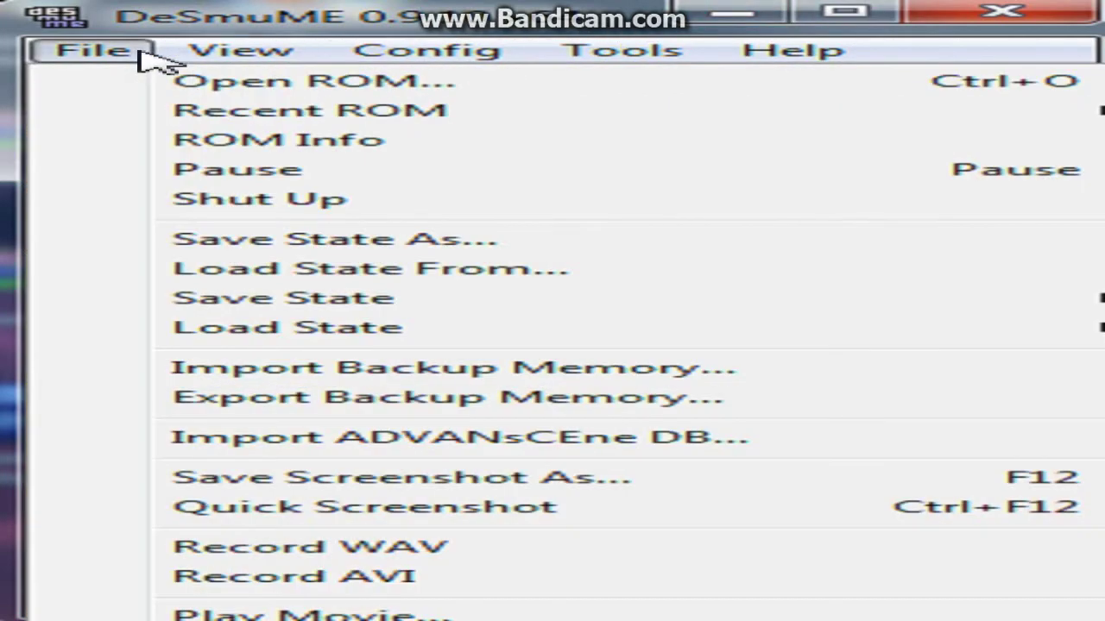
click(140, 52)
click(140, 51)
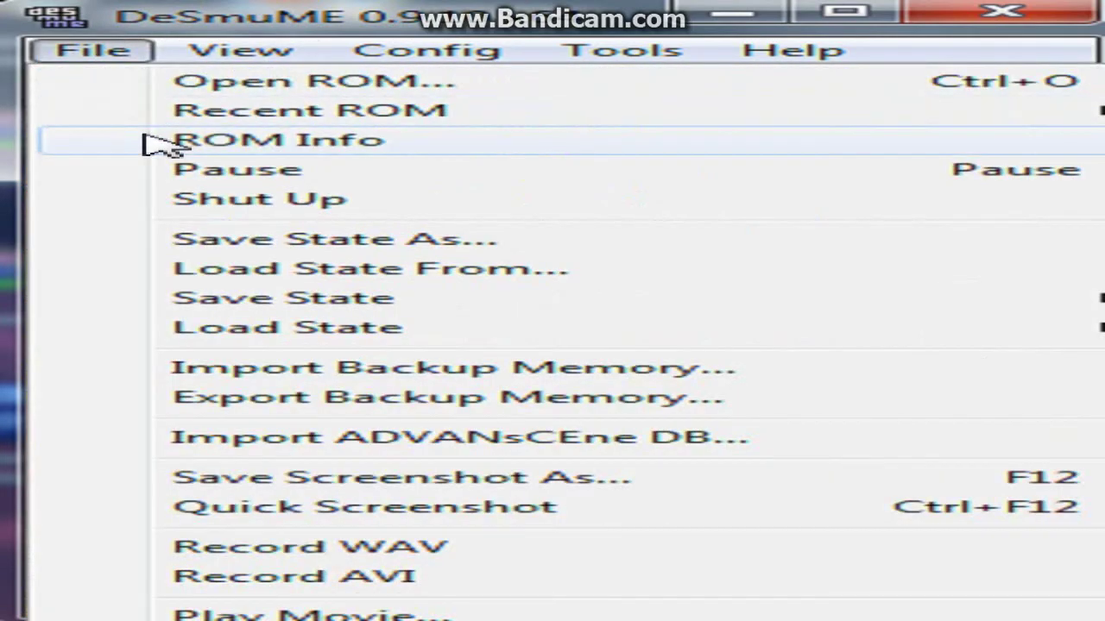
mouse_move(215, 43)
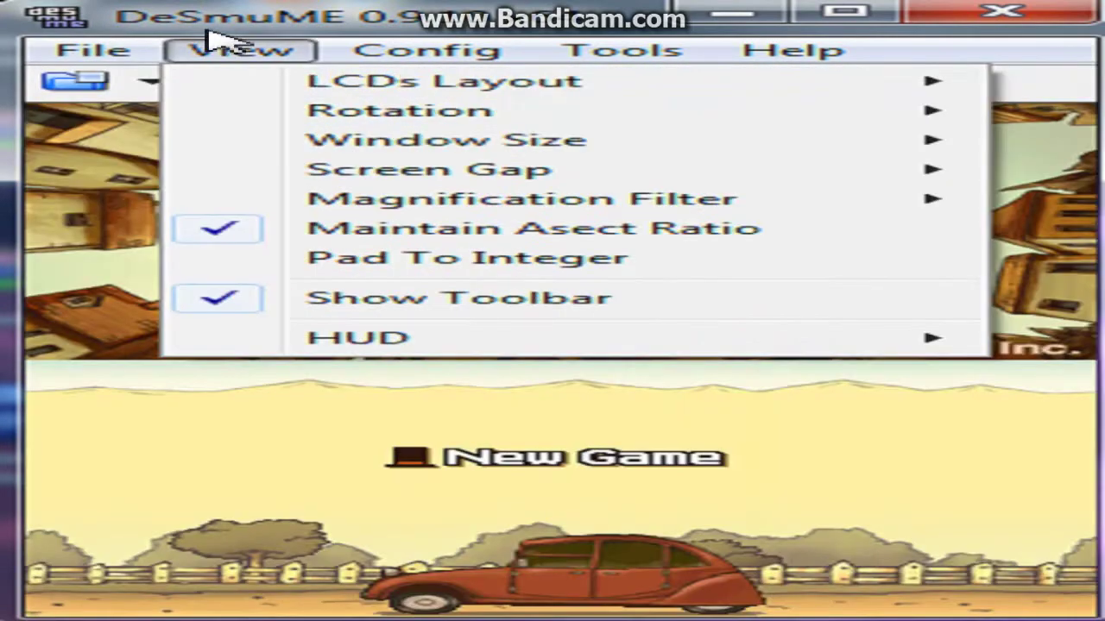
mouse_move(315, 83)
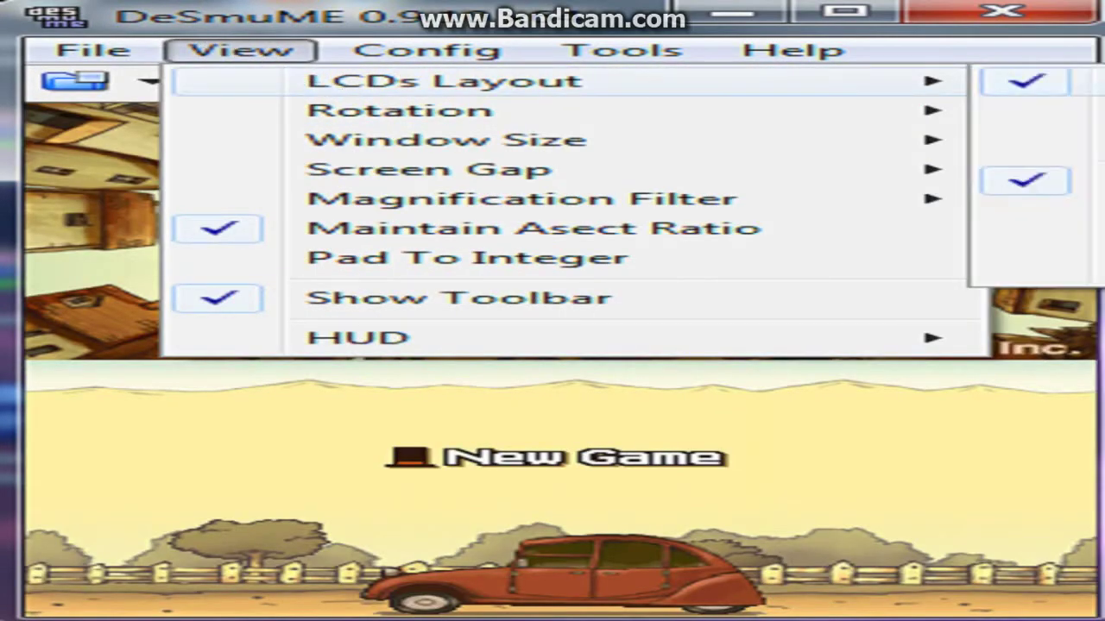
click(1036, 138)
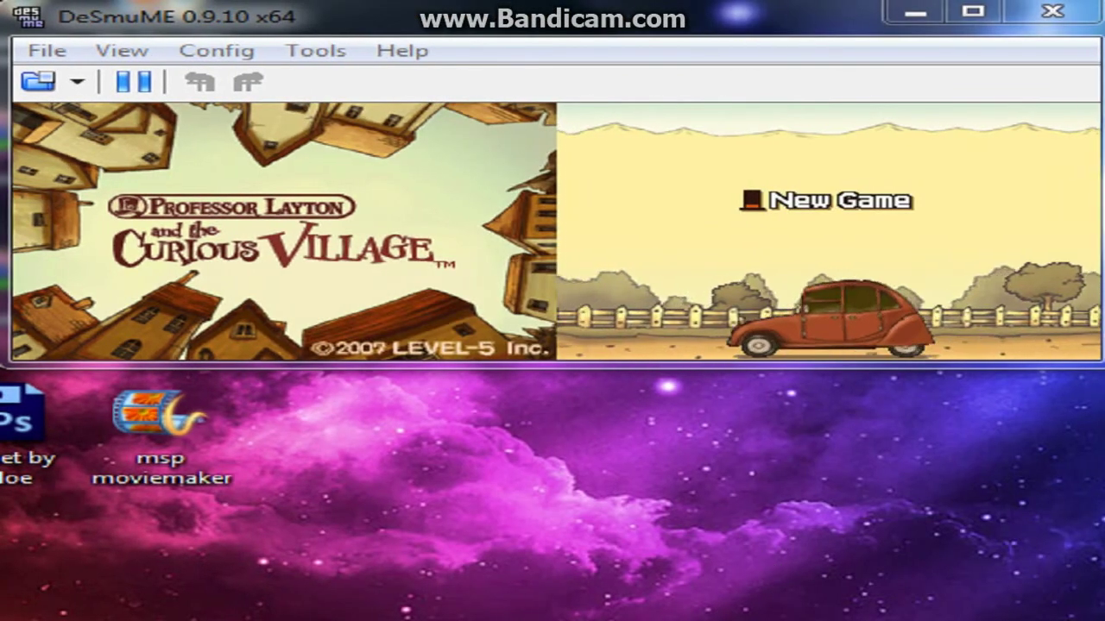
- Stretch the DeSmuME window to the full screen height to enlarge the screens
drag(636, 364, 637, 612)
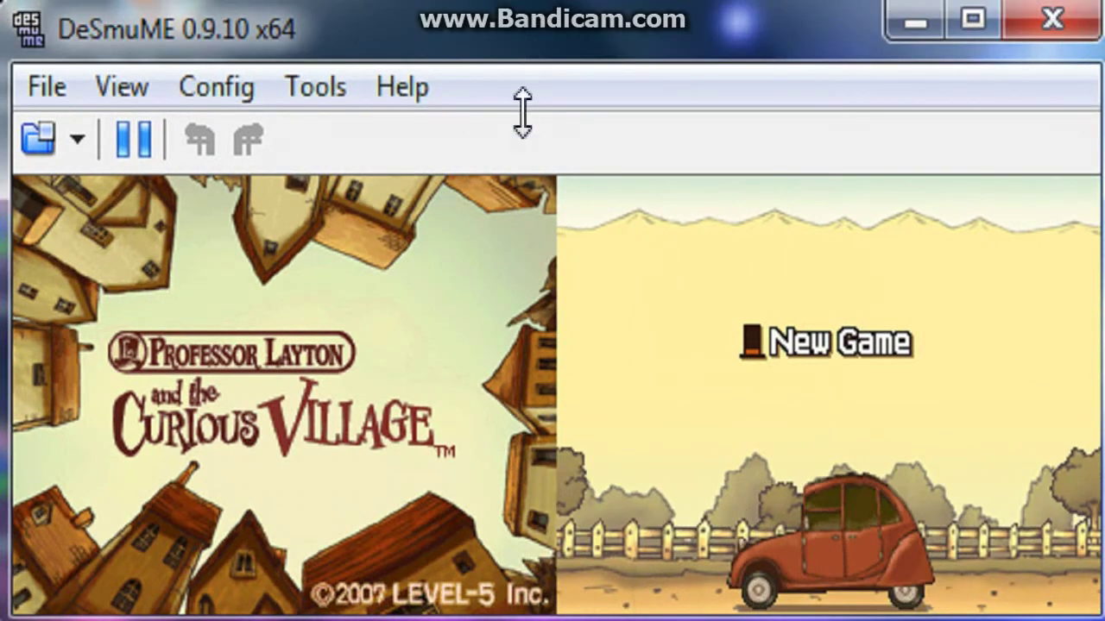
double_click(513, 7)
drag(513, 7, 513, 0)
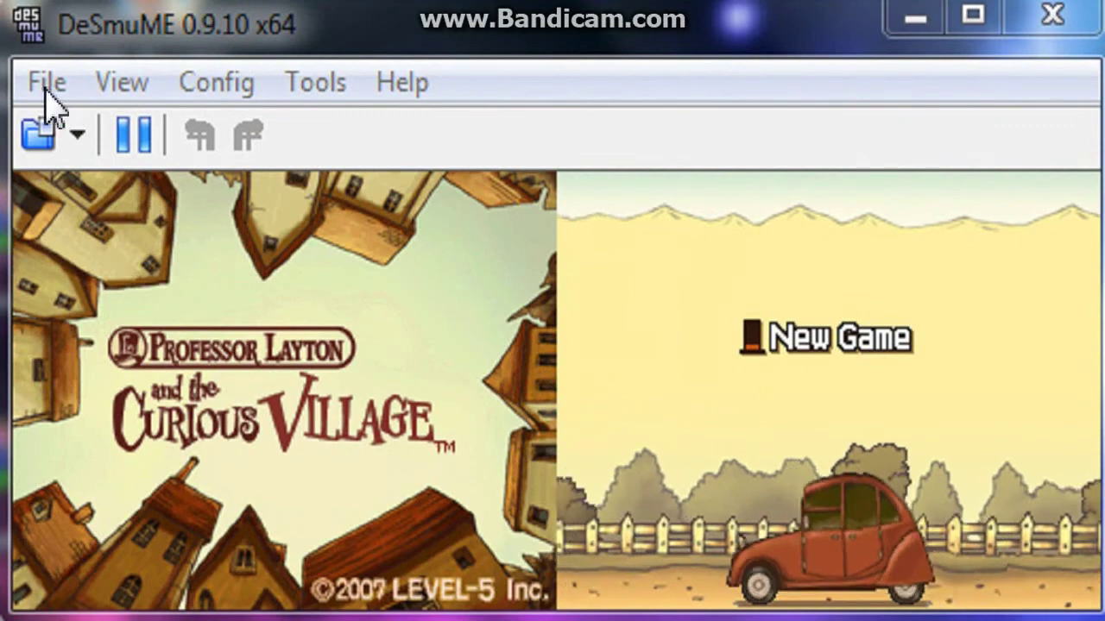
- Save the title screen to save-state slot 1, then load slot 1 back
click(45, 86)
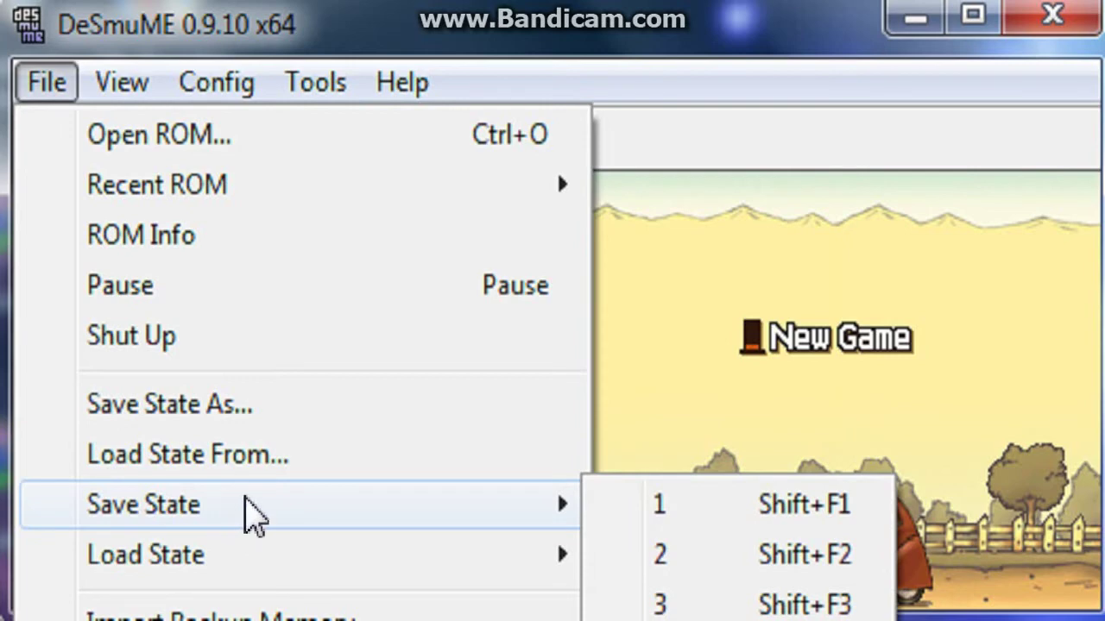
click(716, 523)
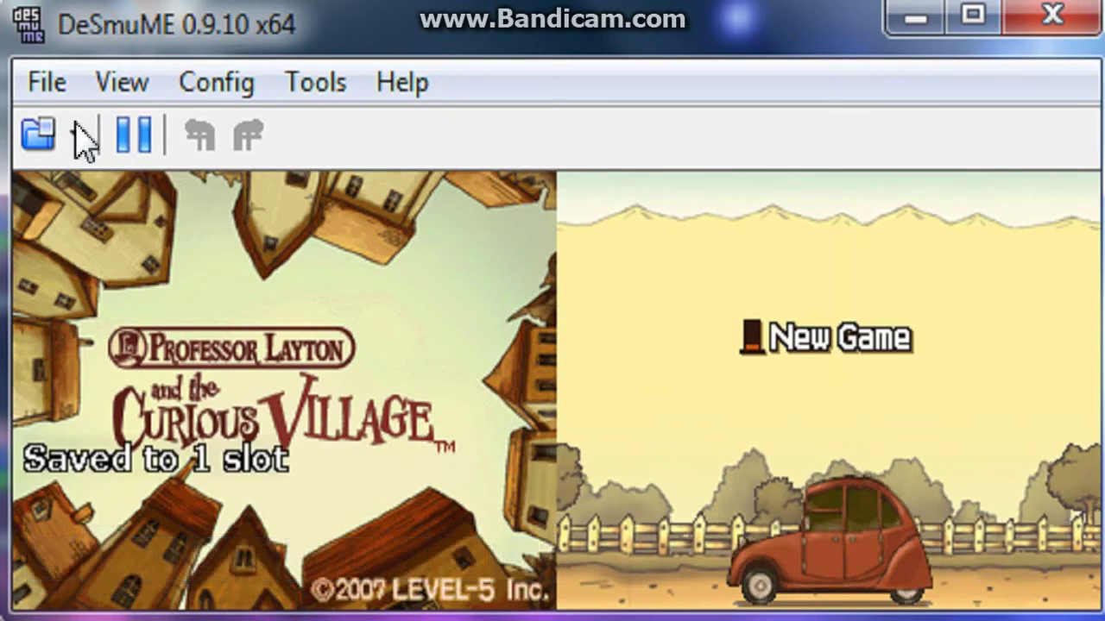
click(54, 86)
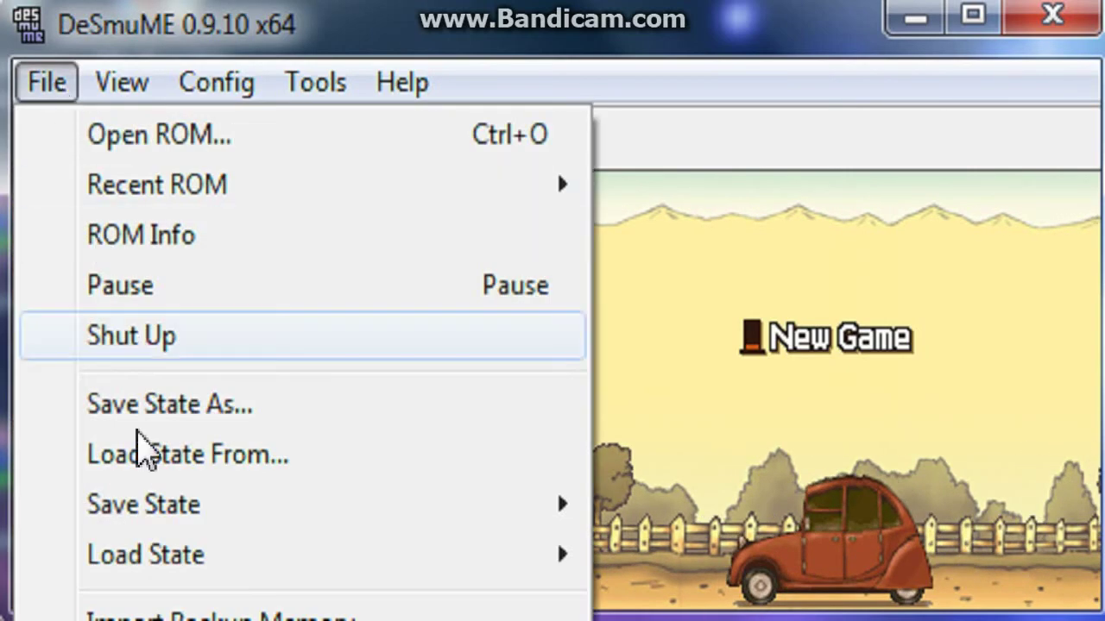
mouse_move(234, 567)
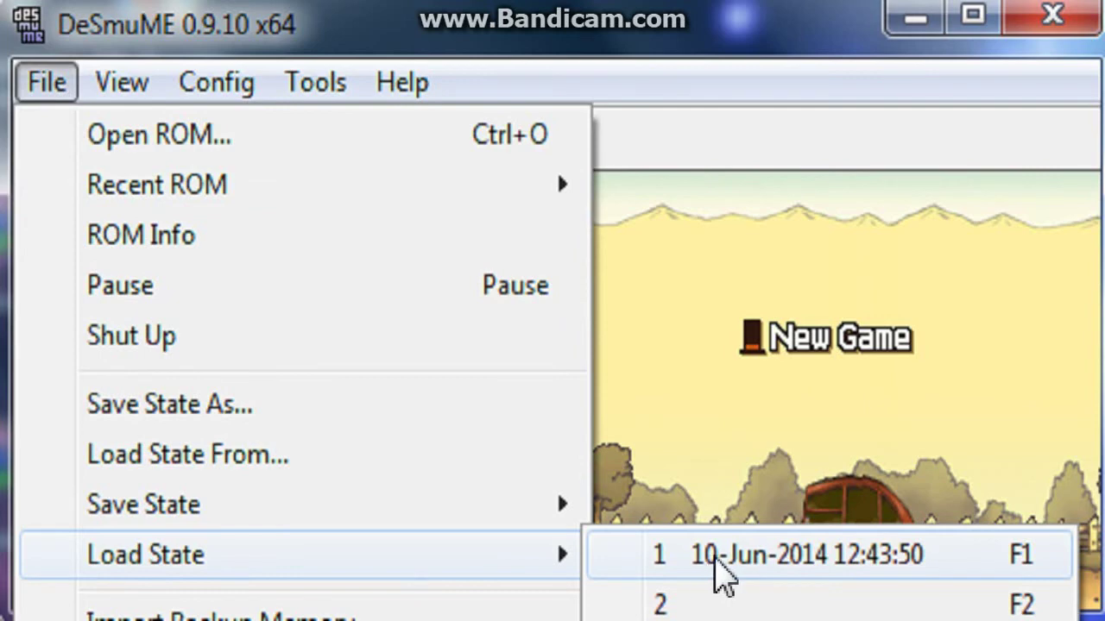
click(794, 556)
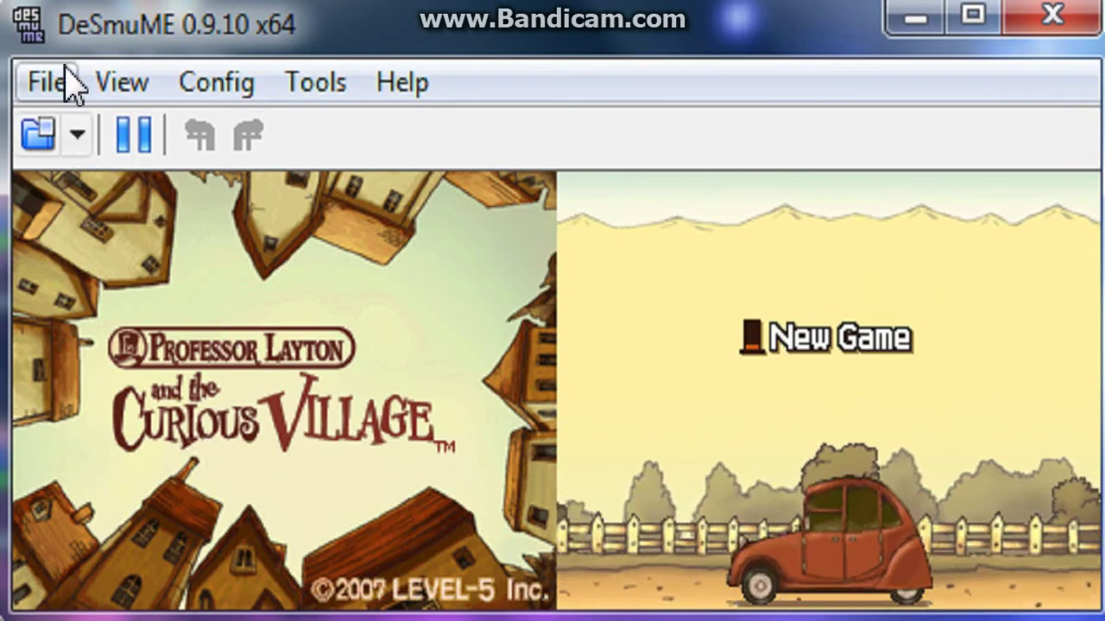
click(38, 81)
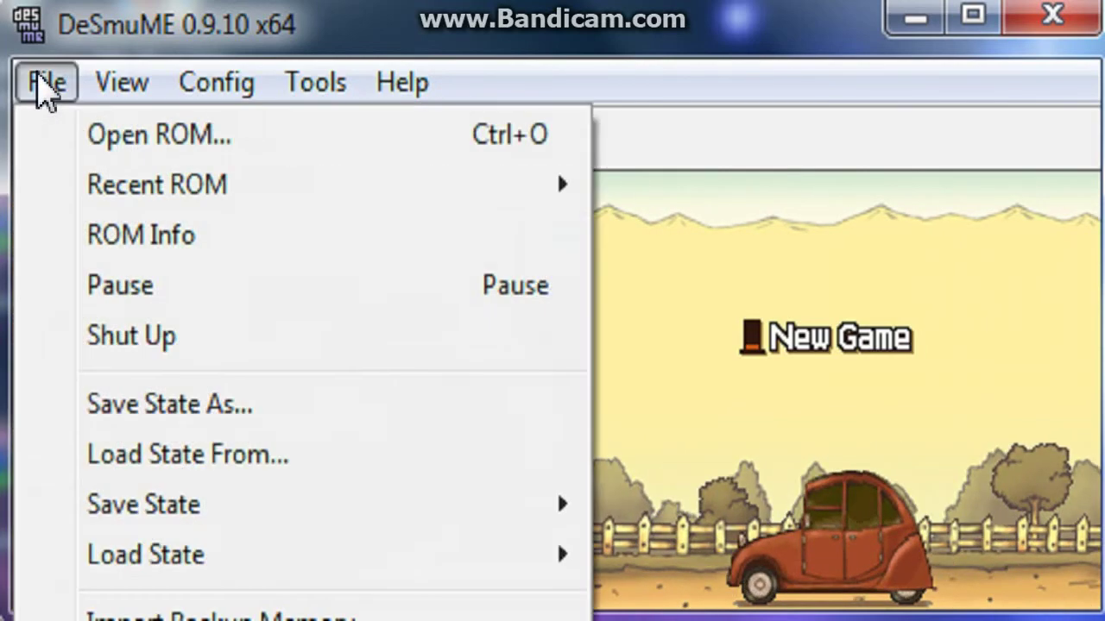
click(38, 82)
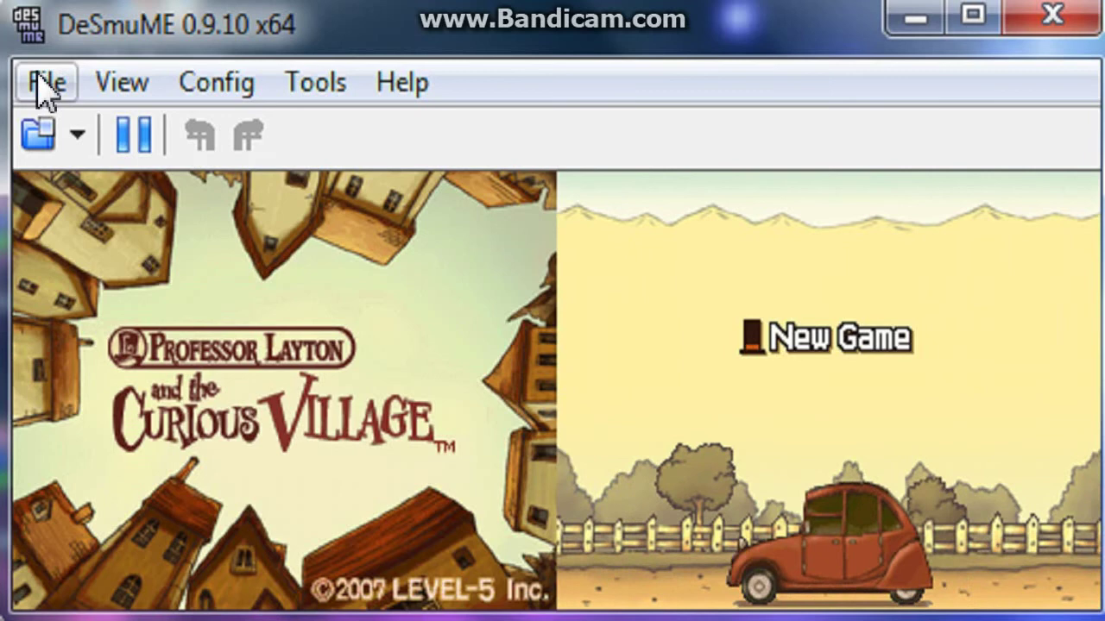
click(1053, 19)
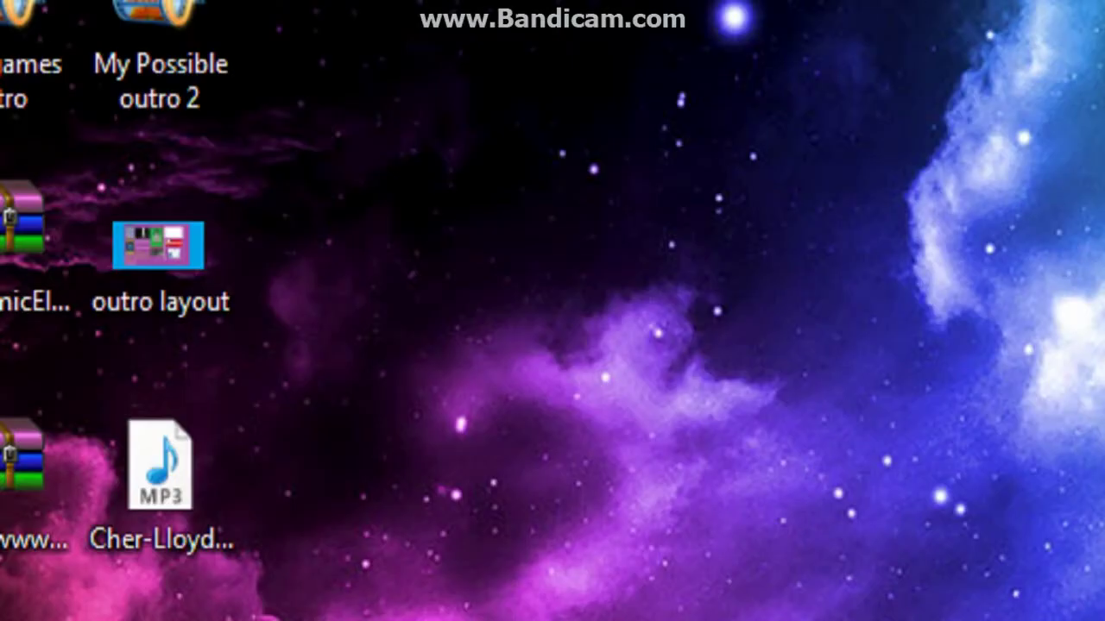